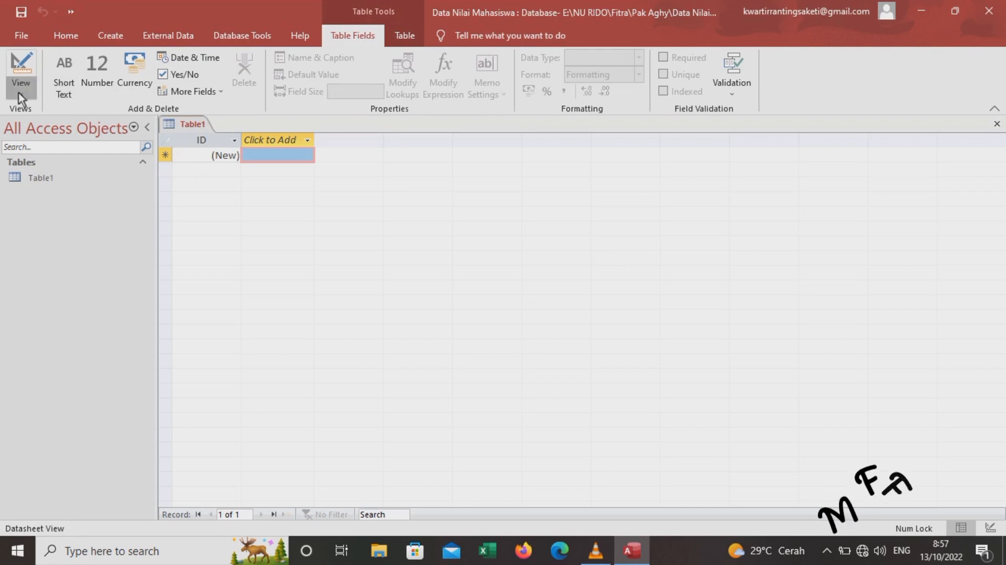
Switch the new table to Design view, saving it as 'daftarnilai'
{"action": "left_click", "coordinate": [19, 93]}
{"action": "left_click", "coordinate": [26, 149]}
{"action": "type", "text": "daftarnilai"}
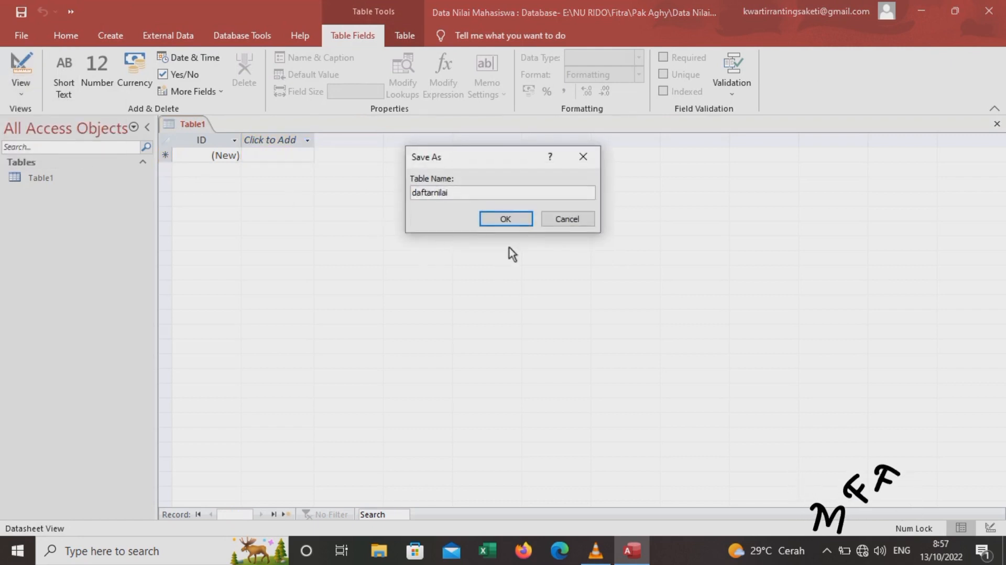
{"action": "left_click", "coordinate": [506, 220]}
Add field No_Urut as Number and Nama_Mhs as Short Text
{"action": "type", "text": "No"}
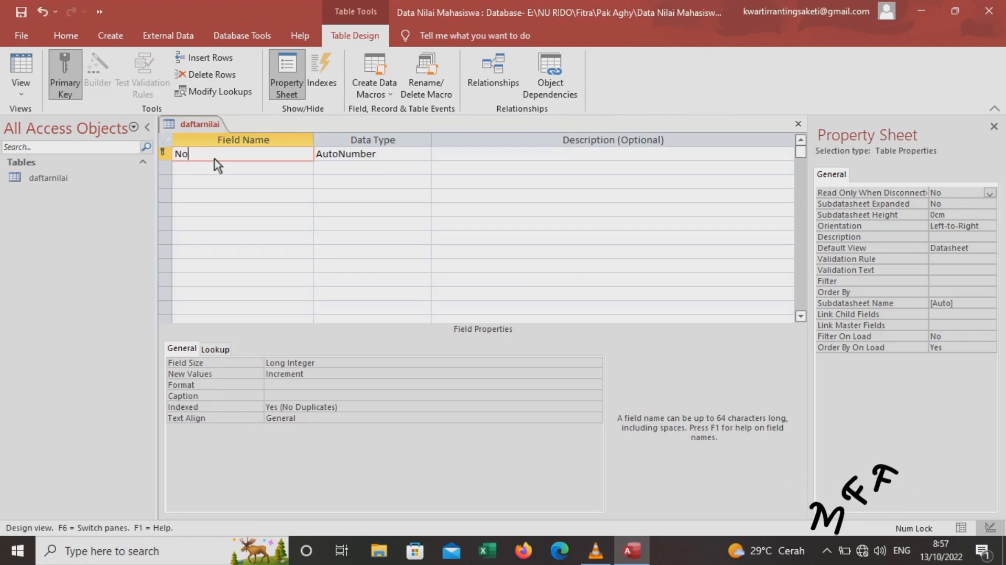
{"action": "type", "text": "_Urut"}
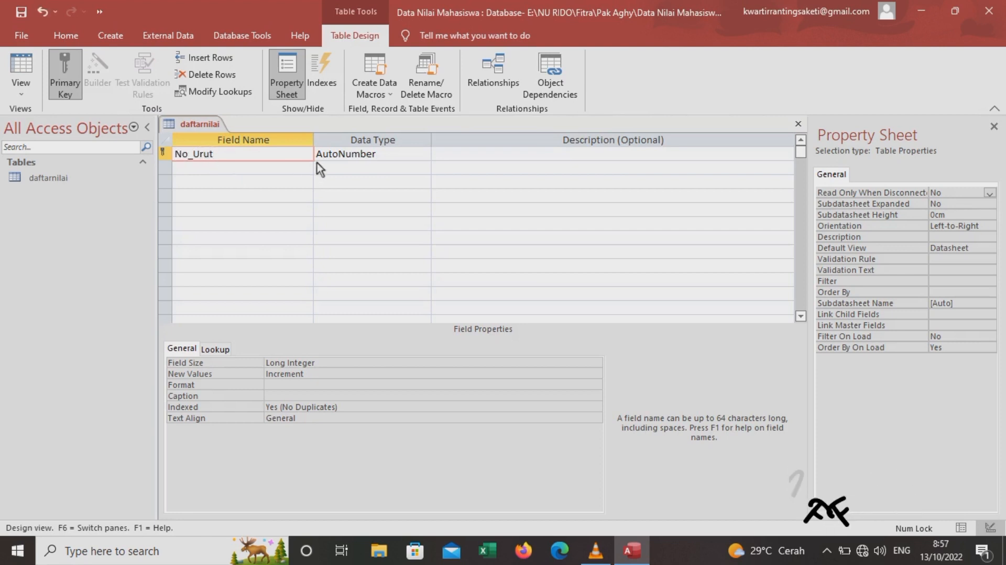
{"action": "left_click", "coordinate": [381, 157]}
{"action": "left_click", "coordinate": [423, 154]}
{"action": "left_click", "coordinate": [386, 196]}
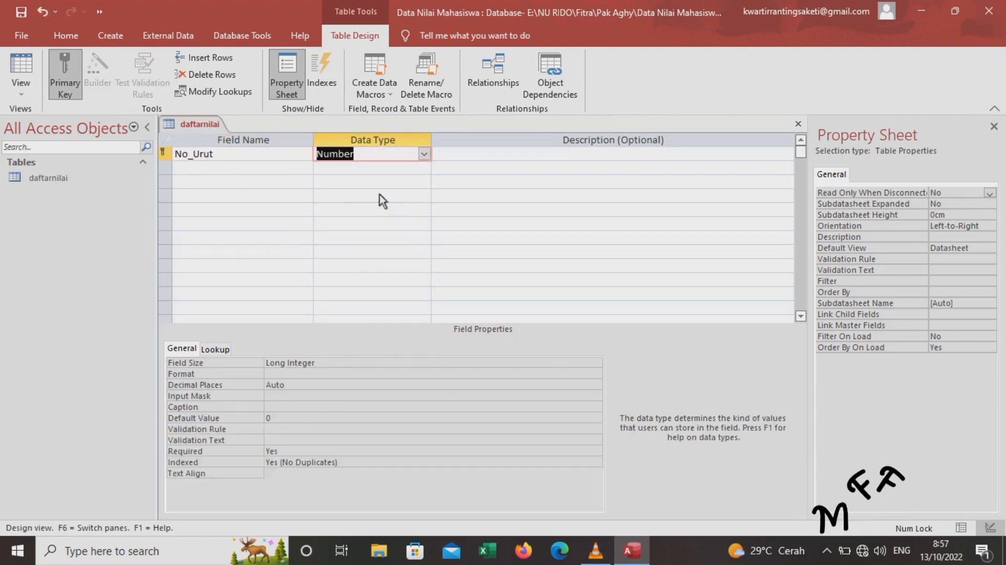
{"action": "left_click", "coordinate": [309, 171]}
{"action": "type", "text": "Nama_Mhs"}
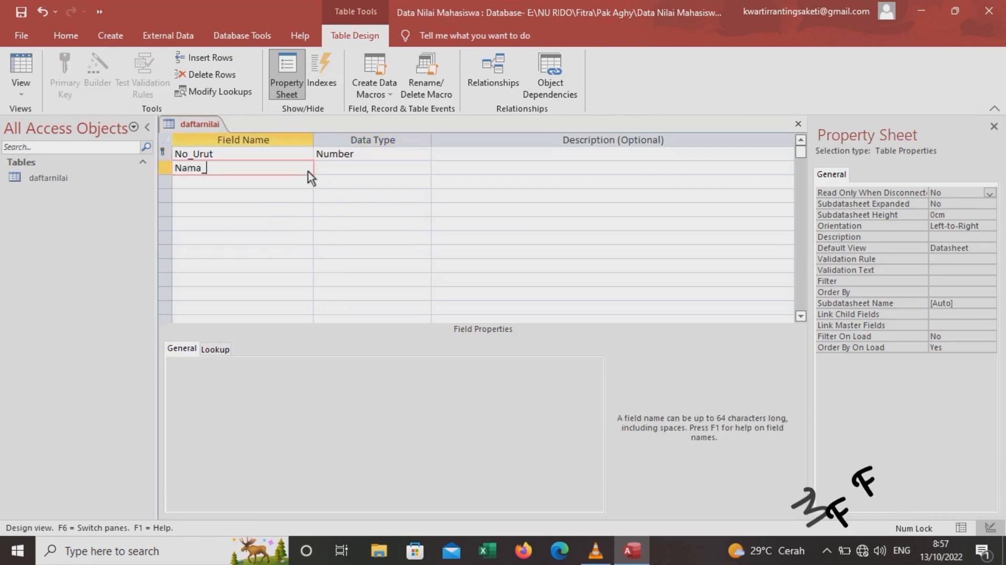
{"action": "left_click", "coordinate": [351, 167]}
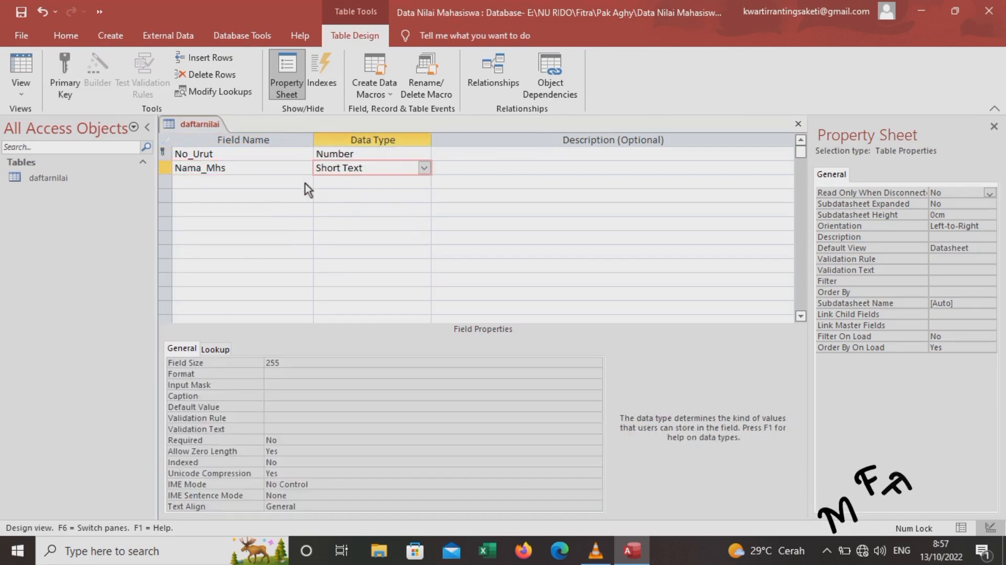
Add MK_DesainGrafis as a Number field
{"action": "left_click", "coordinate": [305, 183]}
{"action": "type", "text": "MK"}
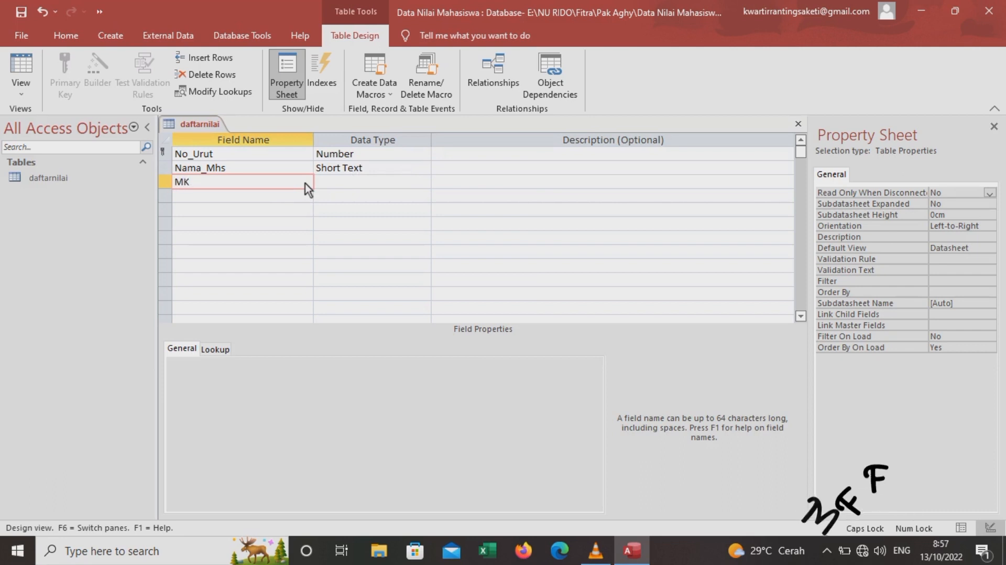
{"action": "type", "text": "_DesainGrafis"}
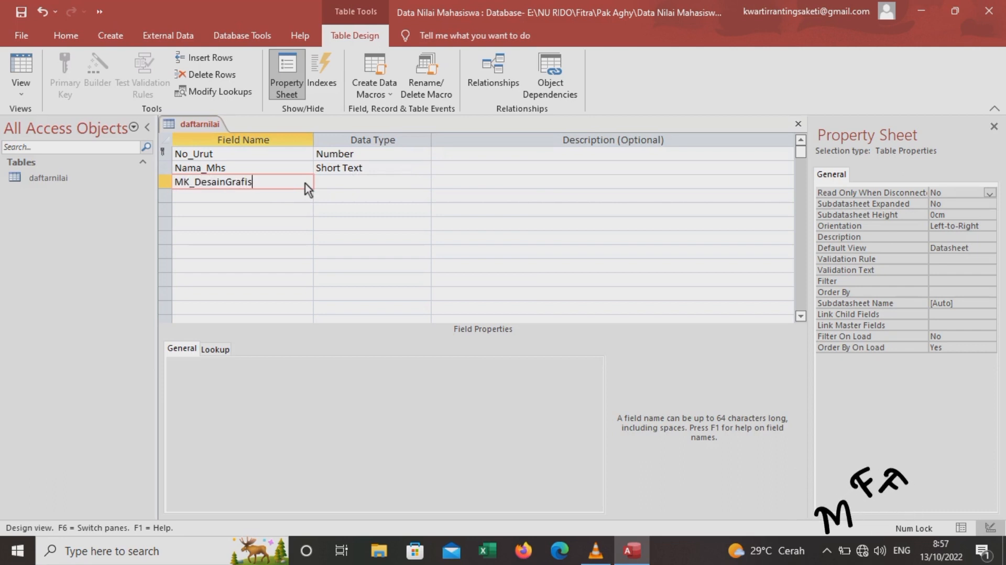
{"action": "left_click", "coordinate": [337, 183]}
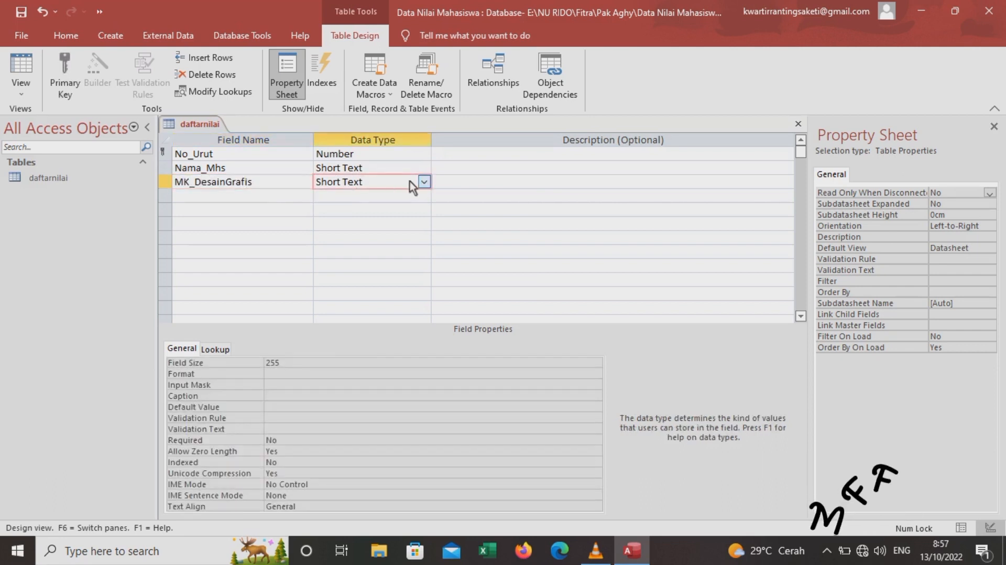
{"action": "left_click", "coordinate": [424, 182]}
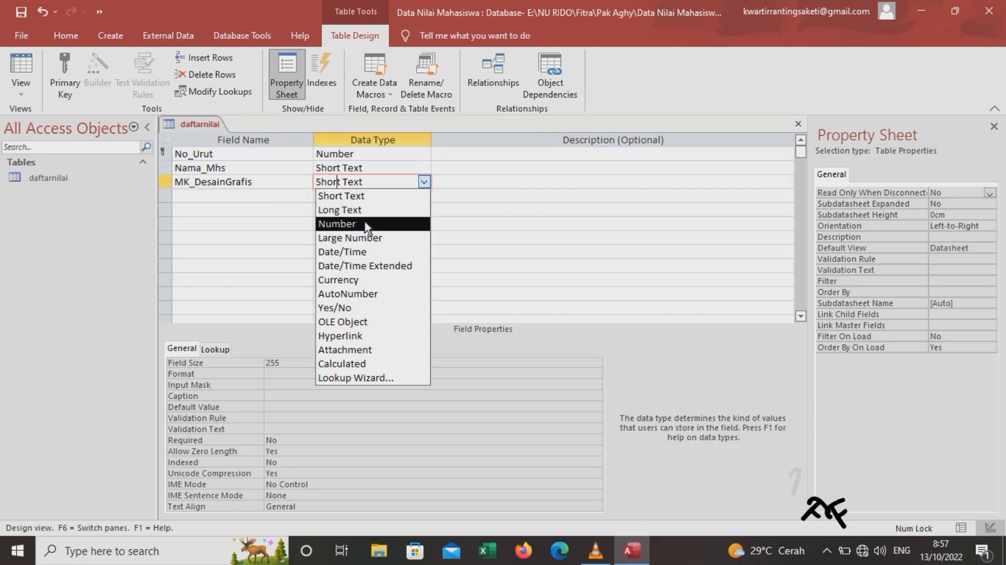
{"action": "left_click", "coordinate": [346, 224]}
Add MK_PBO and MK_MKI as Number fields
{"action": "left_click", "coordinate": [293, 198]}
{"action": "key", "text": "Caps_Lock"}
{"action": "type", "text": "MK_PBO"}
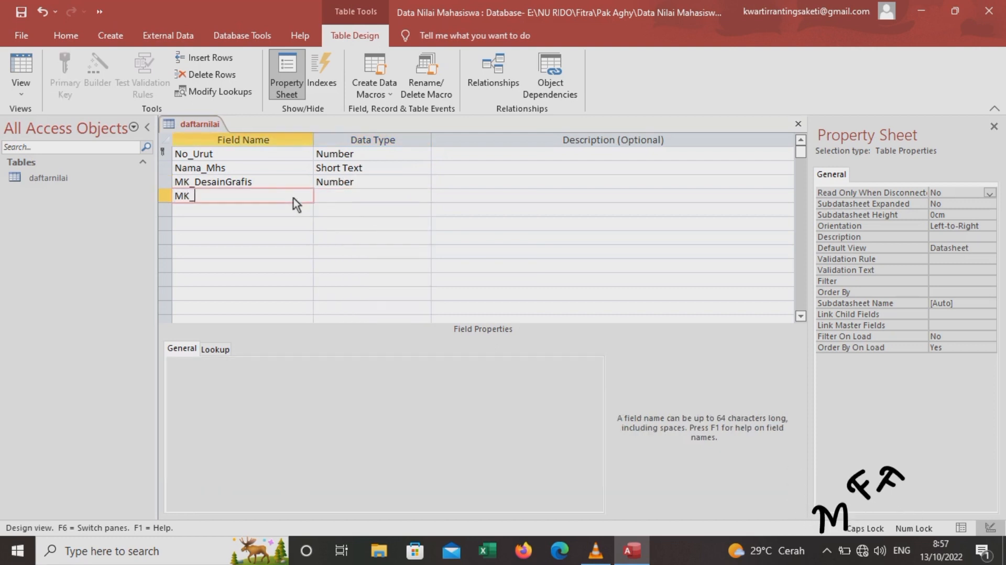
{"action": "left_click", "coordinate": [330, 198]}
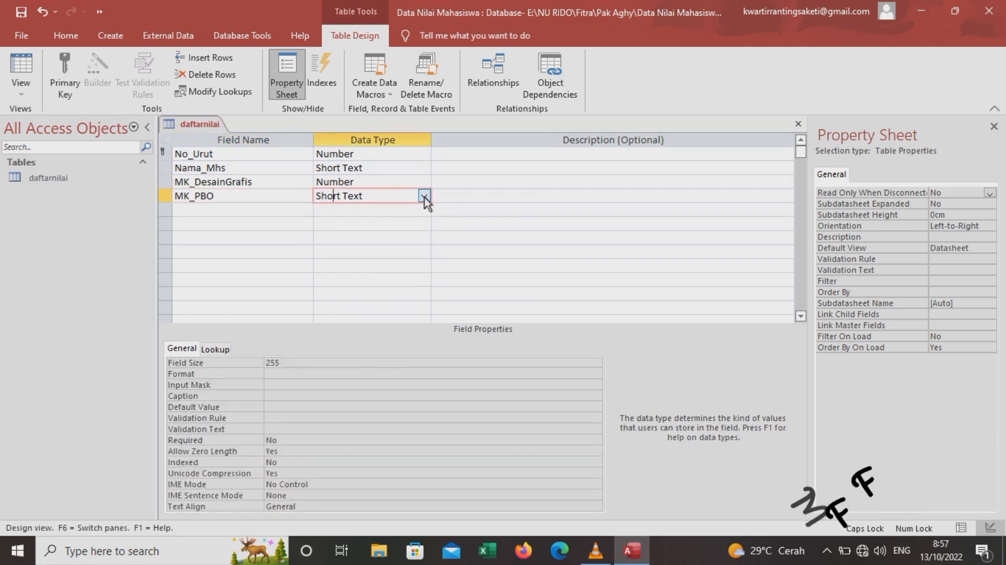
{"action": "left_click", "coordinate": [424, 196]}
{"action": "left_click", "coordinate": [338, 236]}
{"action": "left_click", "coordinate": [311, 211]}
{"action": "type", "text": "MK"}
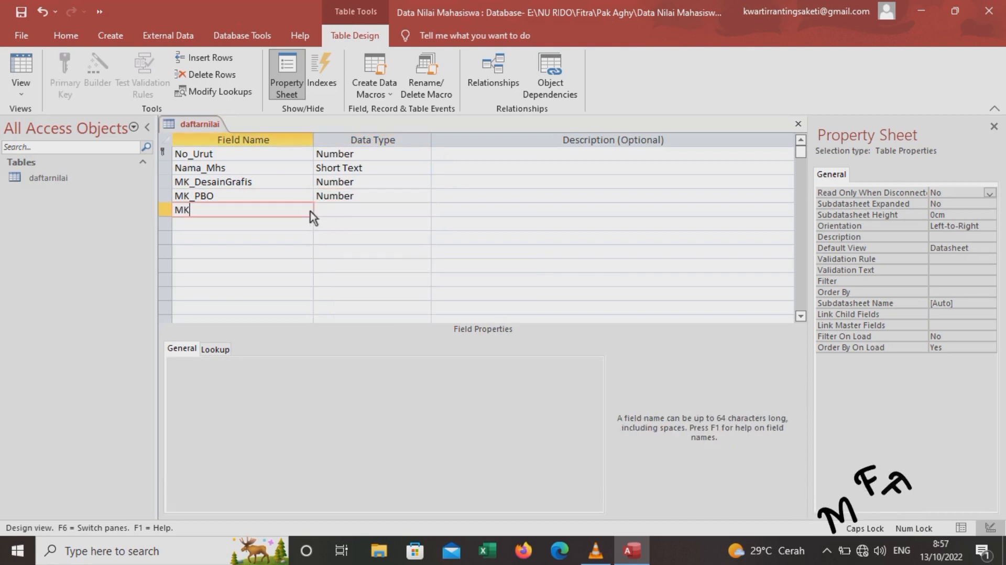
{"action": "type", "text": "_MKI"}
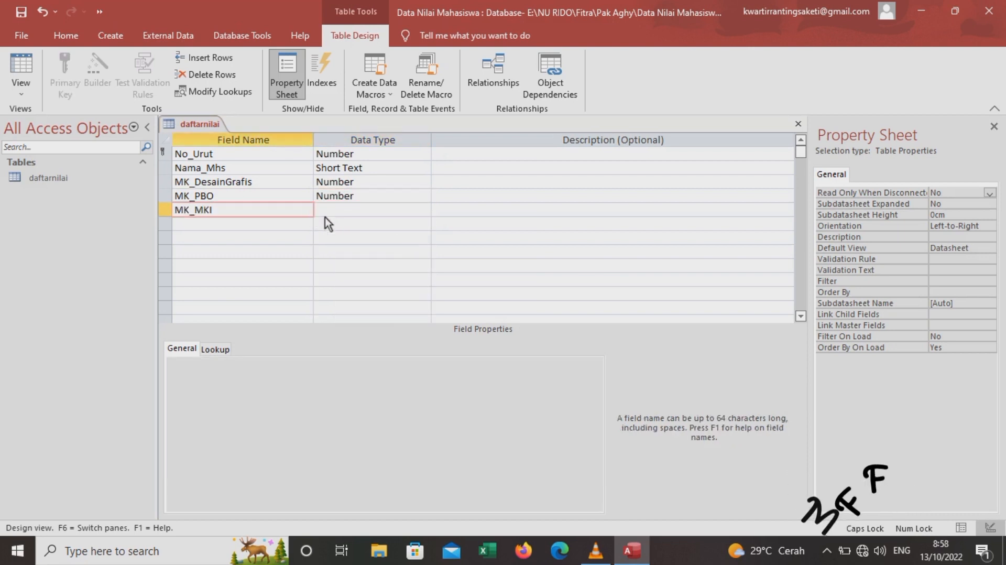
{"action": "left_click", "coordinate": [333, 210]}
{"action": "left_click", "coordinate": [425, 209]}
{"action": "left_click", "coordinate": [397, 254]}
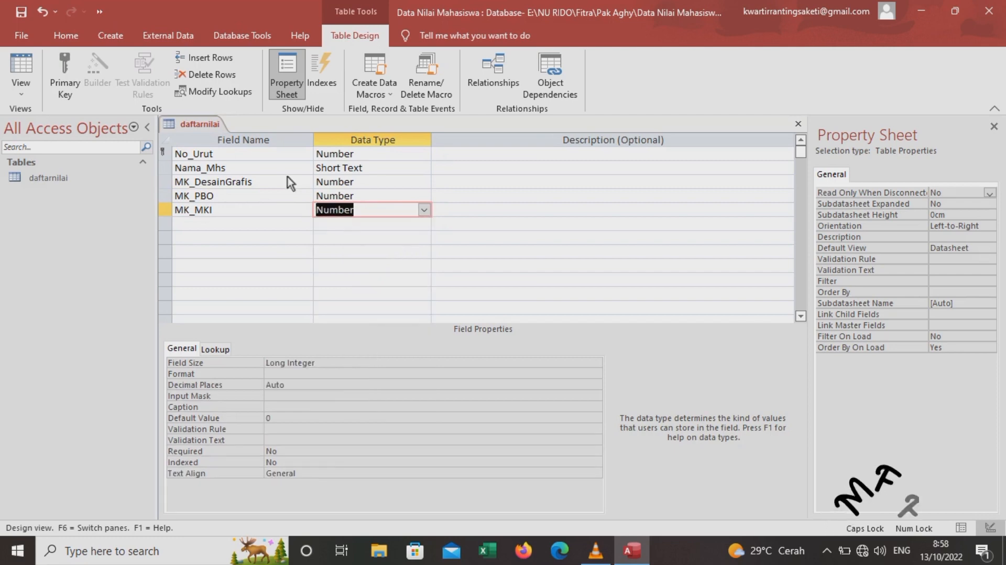
Save the daftarnilai table design and close it
{"action": "right_click", "coordinate": [214, 123]}
{"action": "left_click", "coordinate": [231, 128]}
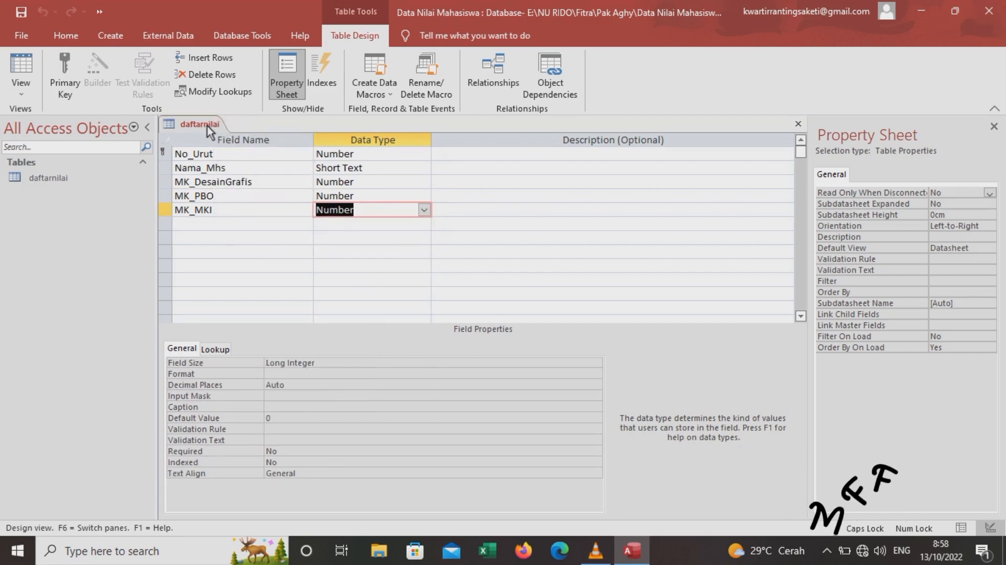
{"action": "right_click", "coordinate": [230, 128]}
{"action": "left_click", "coordinate": [233, 153]}
Start a new query in Design view based on the daftarnilai table
{"action": "left_click", "coordinate": [121, 33]}
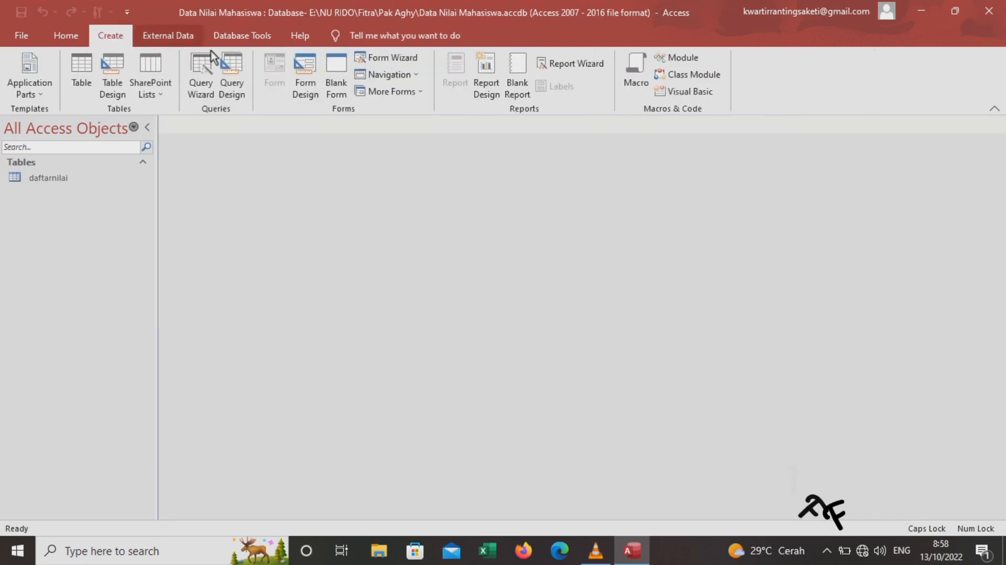
{"action": "left_click", "coordinate": [228, 86]}
{"action": "left_click", "coordinate": [519, 513]}
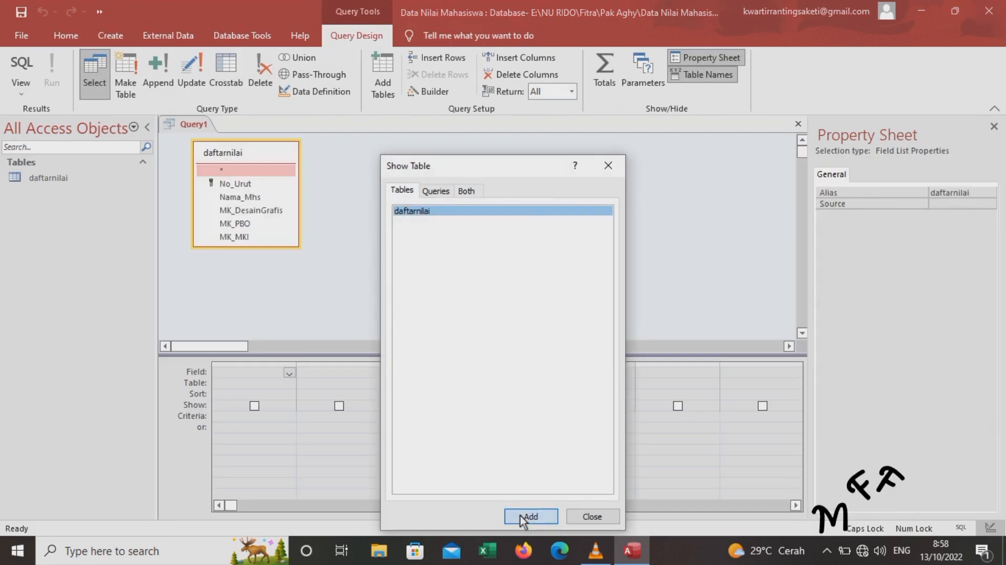
{"action": "left_click", "coordinate": [593, 518]}
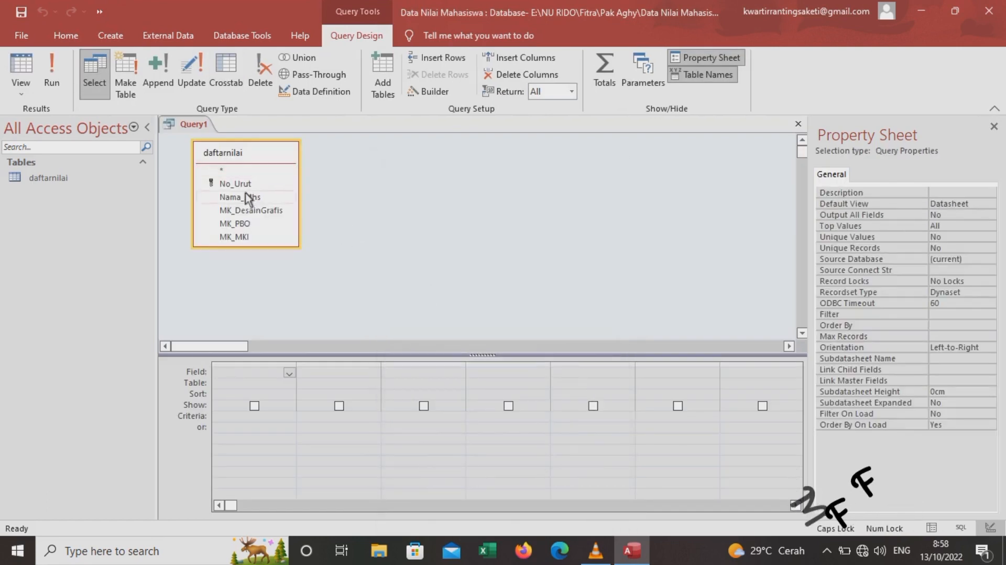
Place No_Urut, Nama_Mhs, MK_DesainGrafis, MK_PBO and MK_MKI in the query grid
{"action": "left_click", "coordinate": [223, 181]}
{"action": "left_click_drag", "start_coordinate": [225, 184], "coordinate": [259, 367]}
{"action": "left_click_drag", "start_coordinate": [240, 197], "coordinate": [332, 373]}
{"action": "left_click", "coordinate": [254, 210]}
{"action": "left_click_drag", "start_coordinate": [395, 370], "coordinate": [396, 370]}
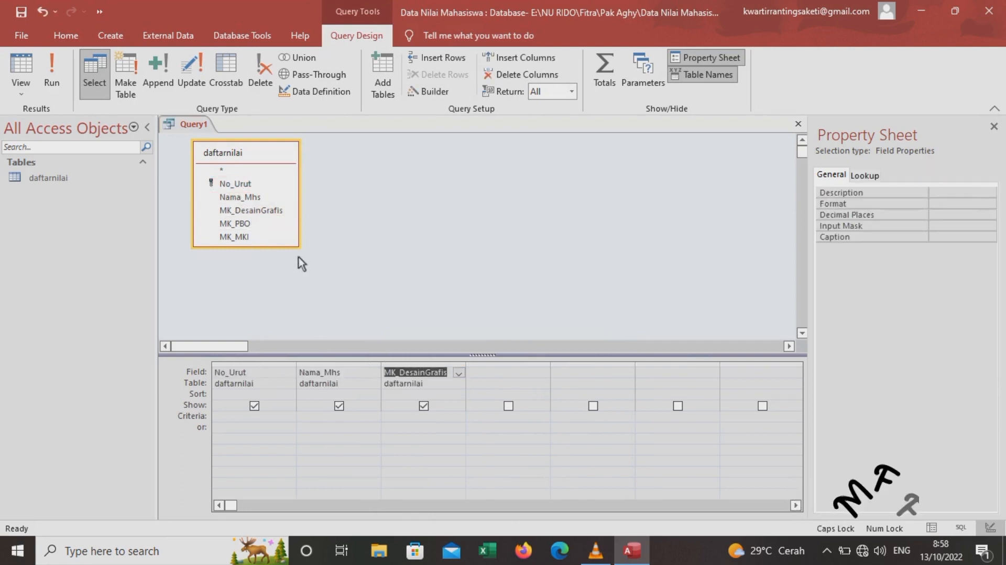
{"action": "left_click_drag", "start_coordinate": [274, 226], "coordinate": [478, 373]}
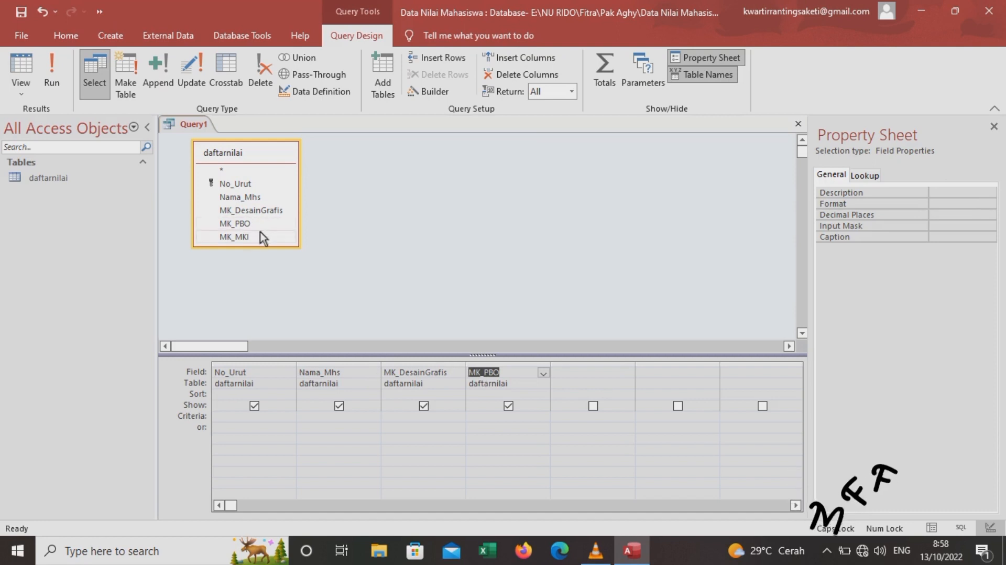
{"action": "left_click_drag", "start_coordinate": [371, 253], "coordinate": [577, 373]}
{"action": "left_click", "coordinate": [656, 375]}
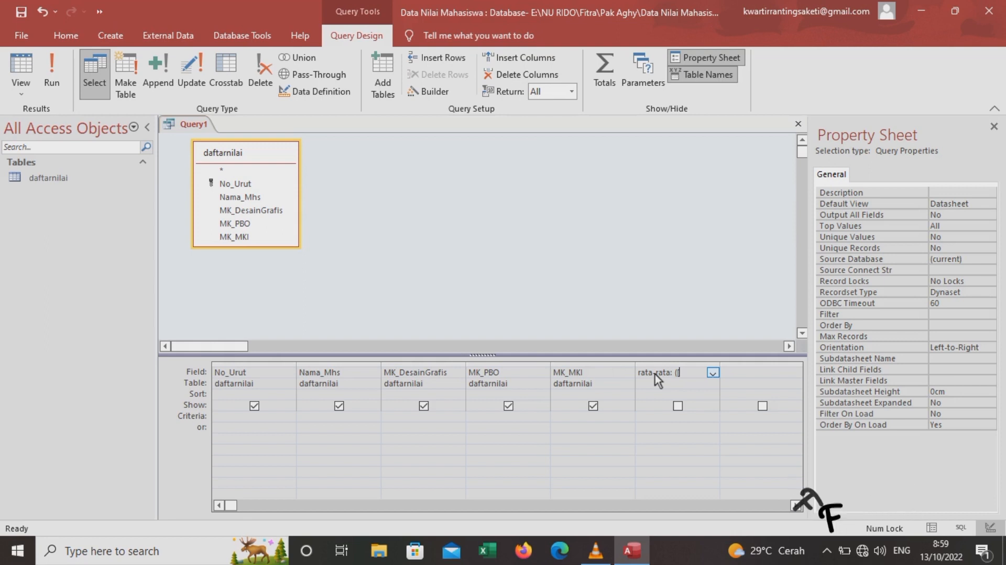
Complete rata-rata as ([MK_DesainGrafis]+[MK_PBO]+[MK_MKI])/3 and set it to show
{"action": "type", "text": "[MK_Desai"}
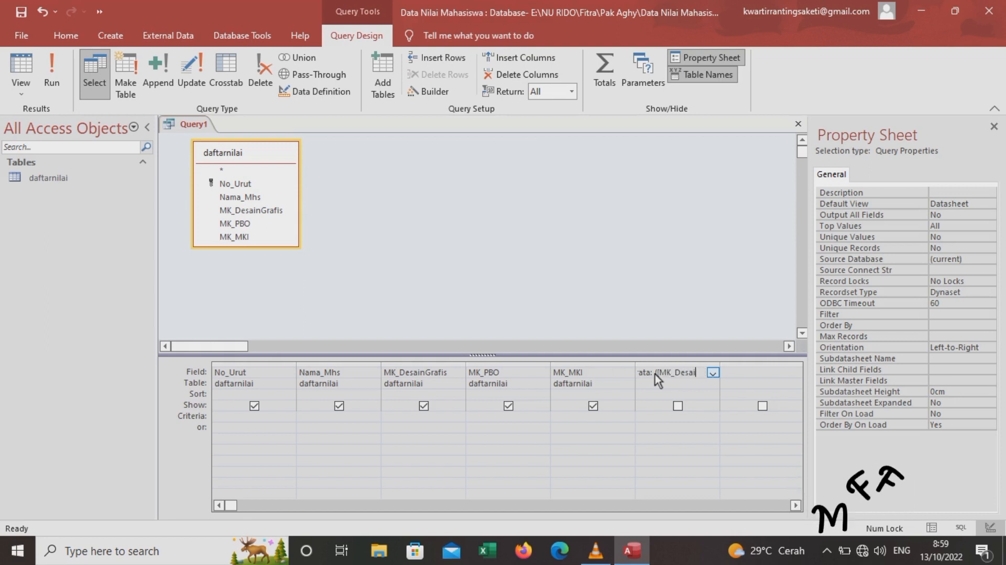
{"action": "type", "text": "nGrafis]"}
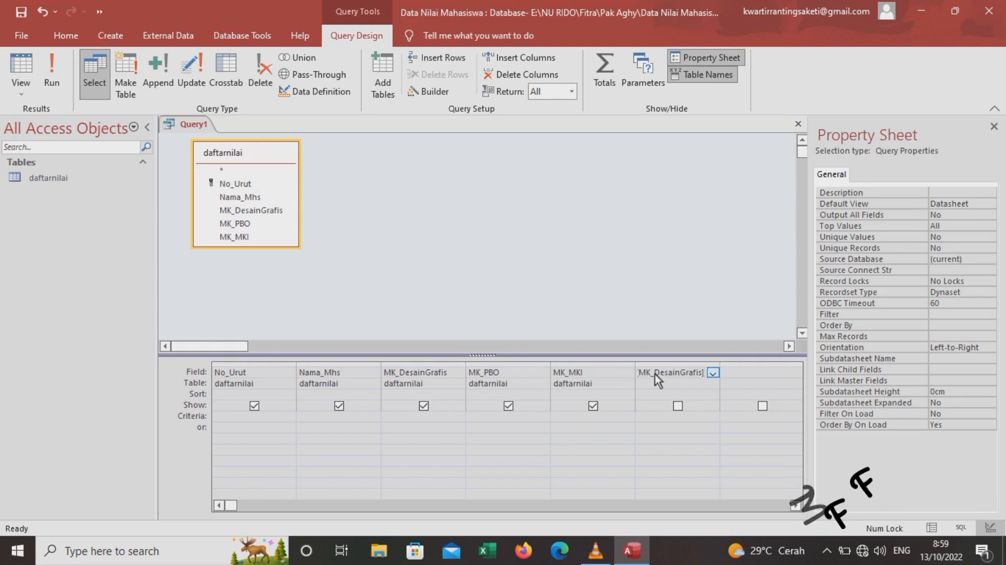
{"action": "type", "text": "+[MK"}
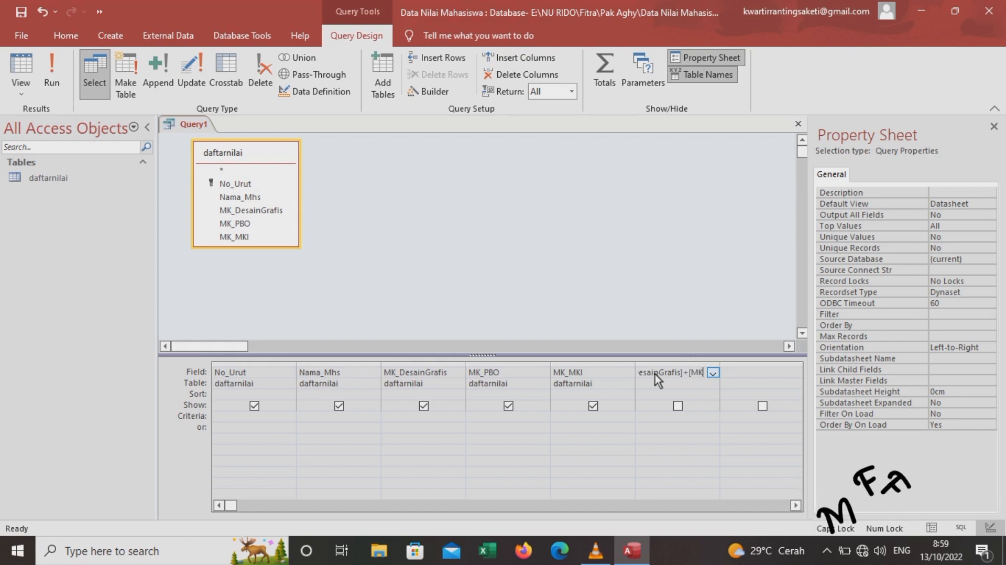
{"action": "type", "text": "_PB"}
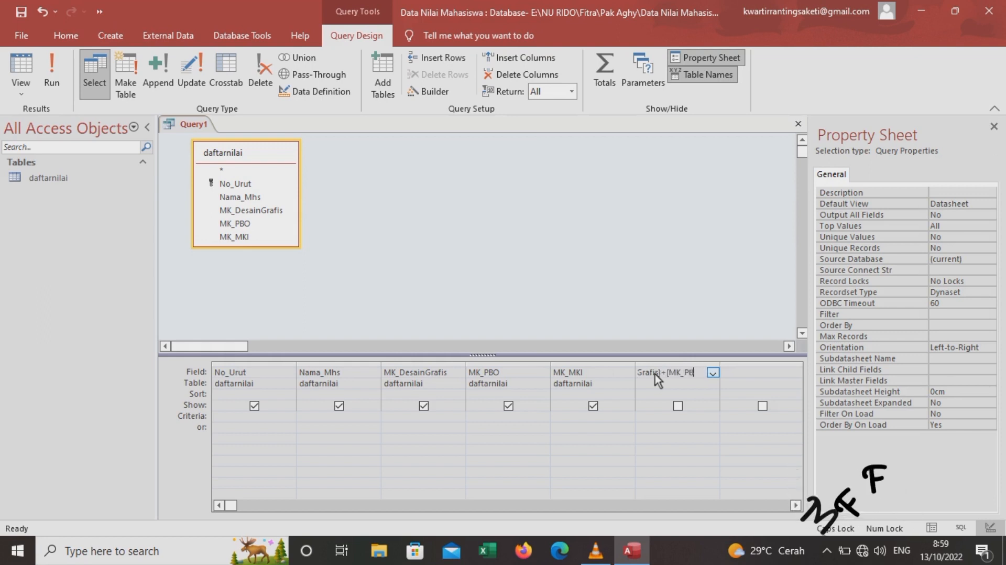
{"action": "type", "text": "O]+[MK"}
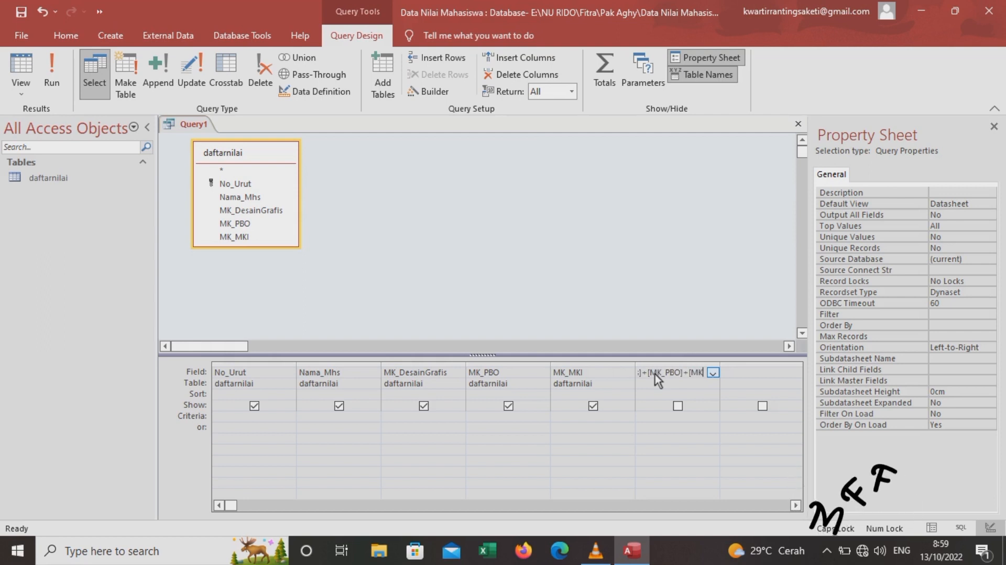
{"action": "type", "text": "_"}
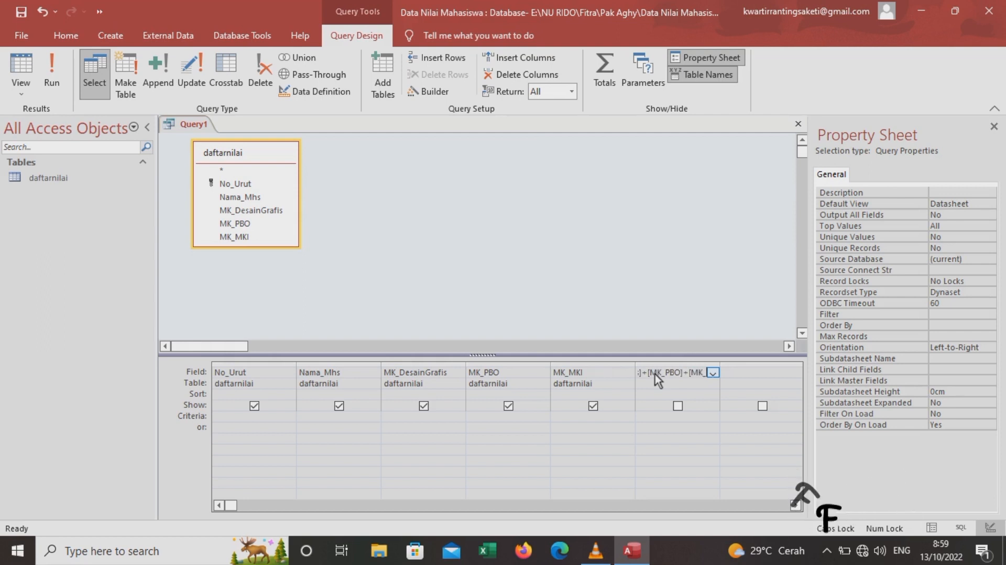
{"action": "type", "text": "MKI]"}
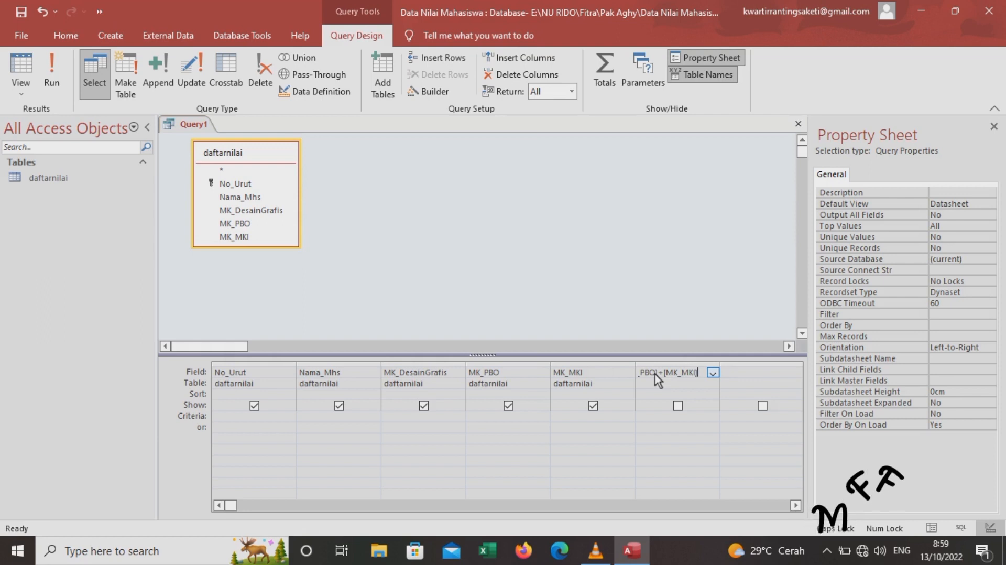
{"action": "type", "text": ")/3"}
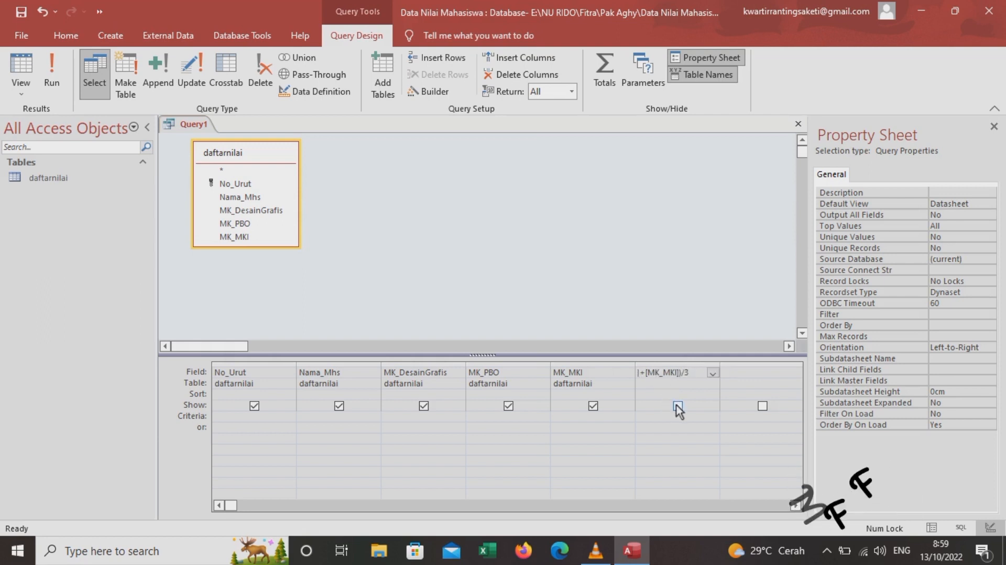
{"action": "left_click", "coordinate": [678, 406]}
Save the query under the name 'daftarnilai2'
{"action": "right_click", "coordinate": [213, 134]}
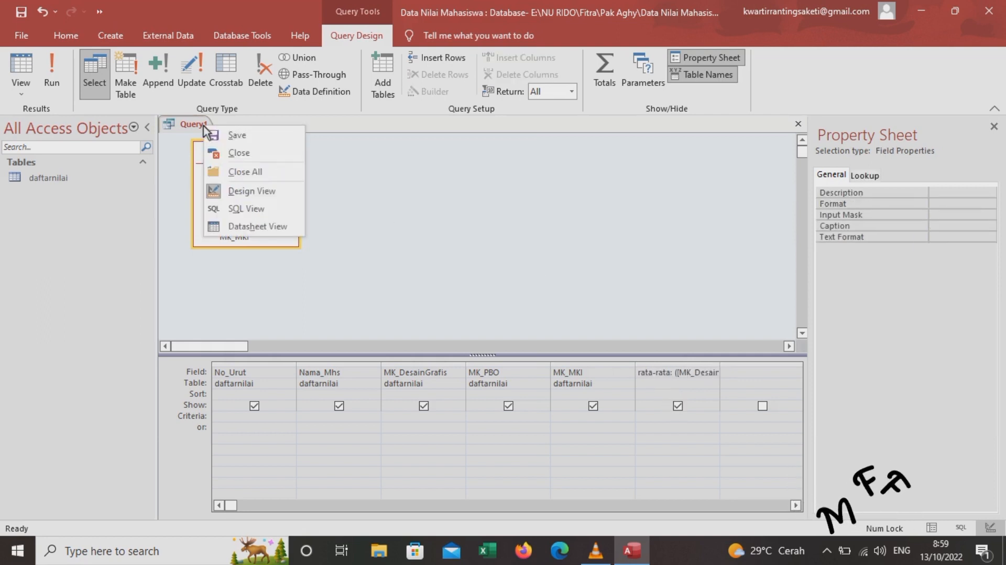
{"action": "left_click", "coordinate": [222, 136]}
{"action": "type", "text": "daftarnilai"}
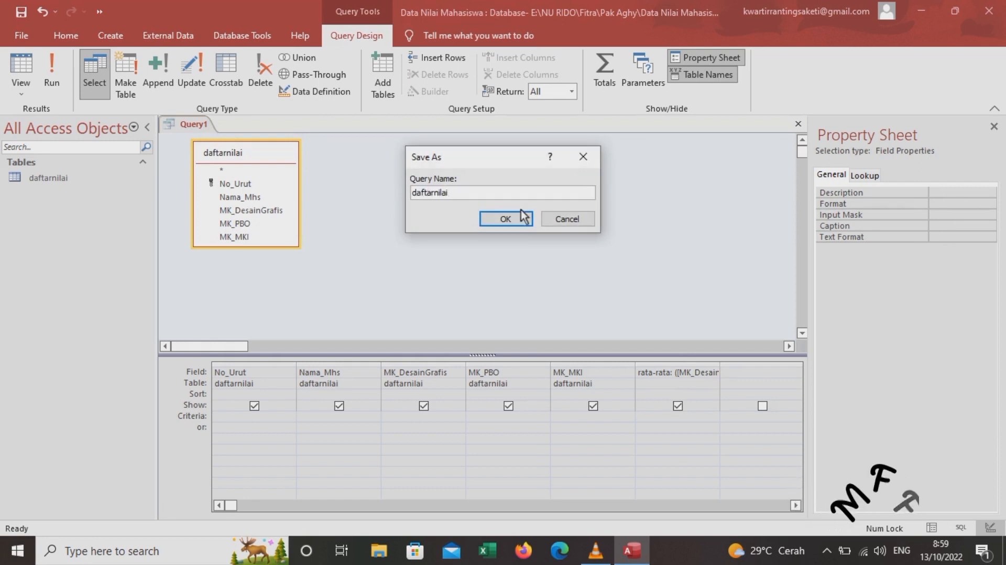
{"action": "type", "text": "2"}
{"action": "left_click", "coordinate": [522, 223]}
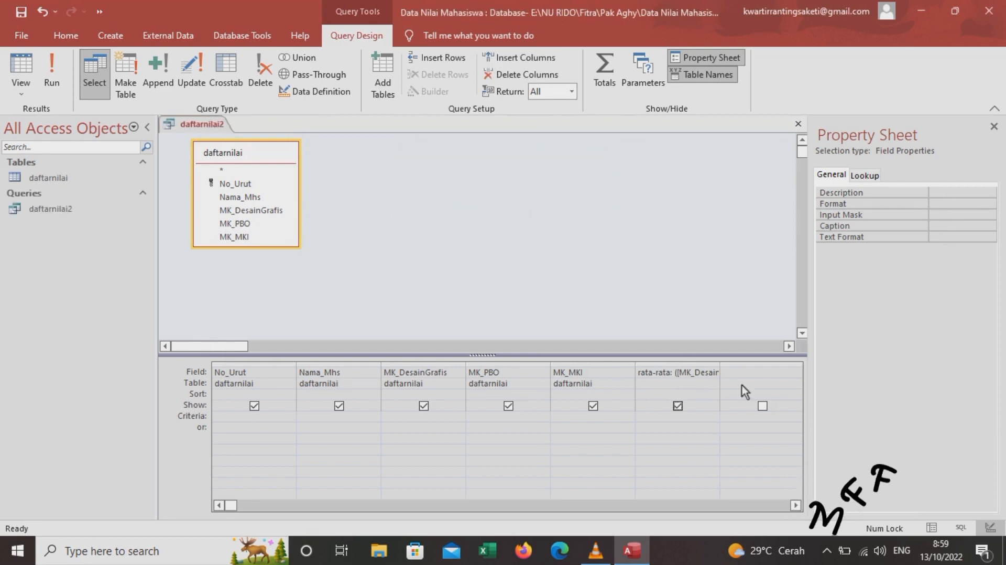
{"action": "left_click", "coordinate": [757, 376]}
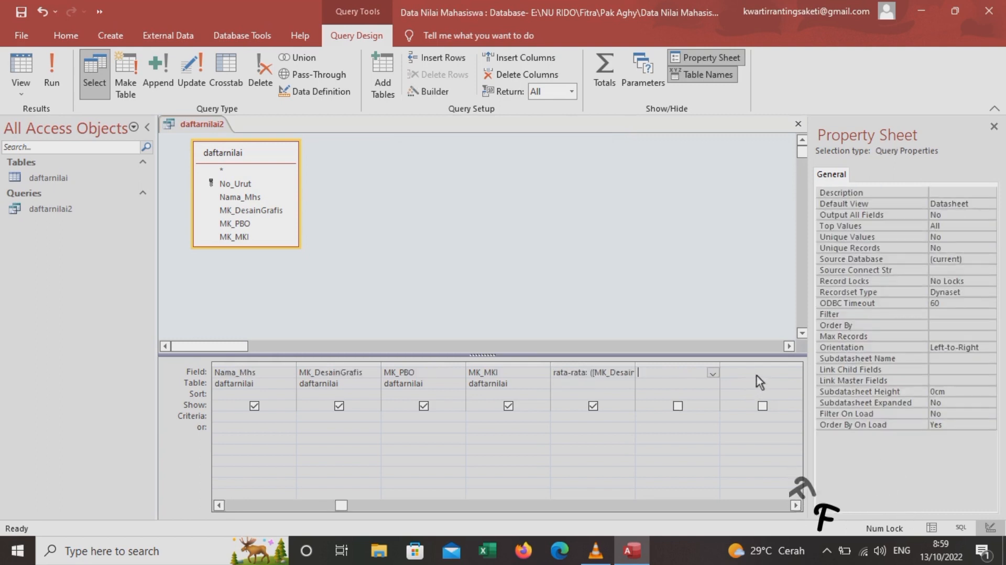
Enter keterangan: iif([rata-rata]>=65;"LULUS";"TIDAK LULUS") in the seventh column
{"action": "type", "text": "keterangan"}
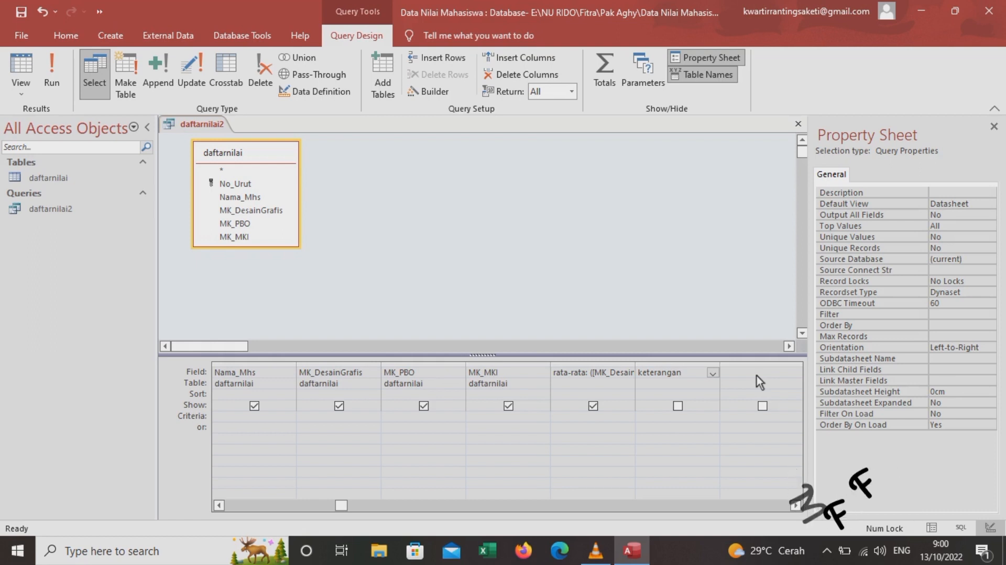
{"action": "type", "text": ": iif"}
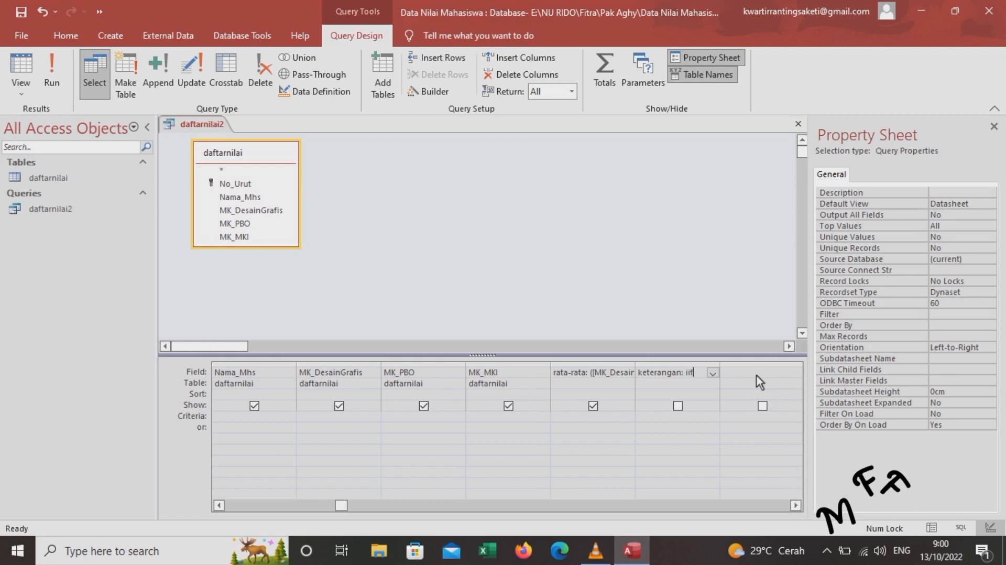
{"action": "type", "text": "([rata"}
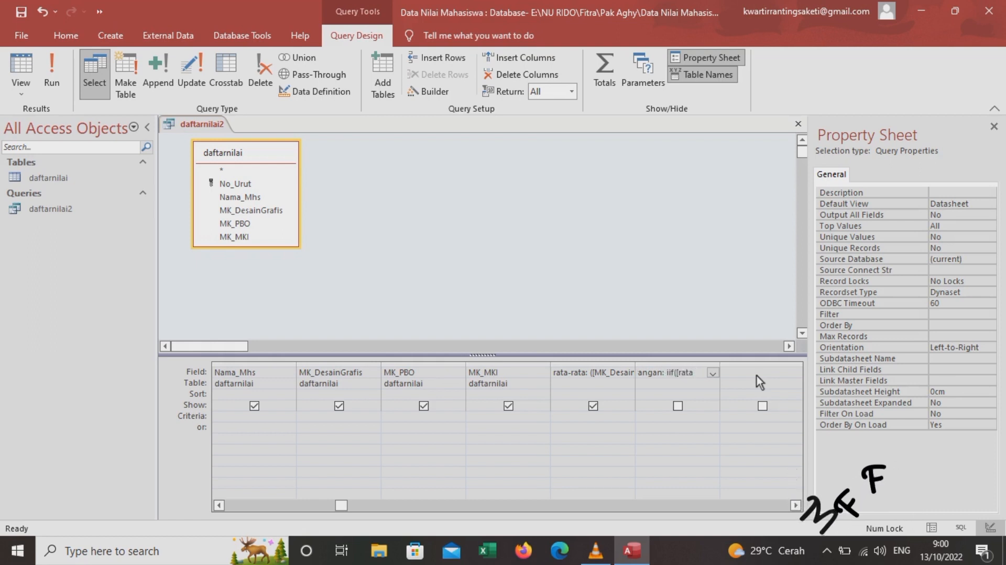
{"action": "type", "text": "=rata"}
{"action": "key", "text": "BackSpace"}
{"action": "key", "text": "BackSpace"}
{"action": "key", "text": "BackSpace"}
{"action": "key", "text": "BackSpace"}
{"action": "key", "text": "BackSpace"}
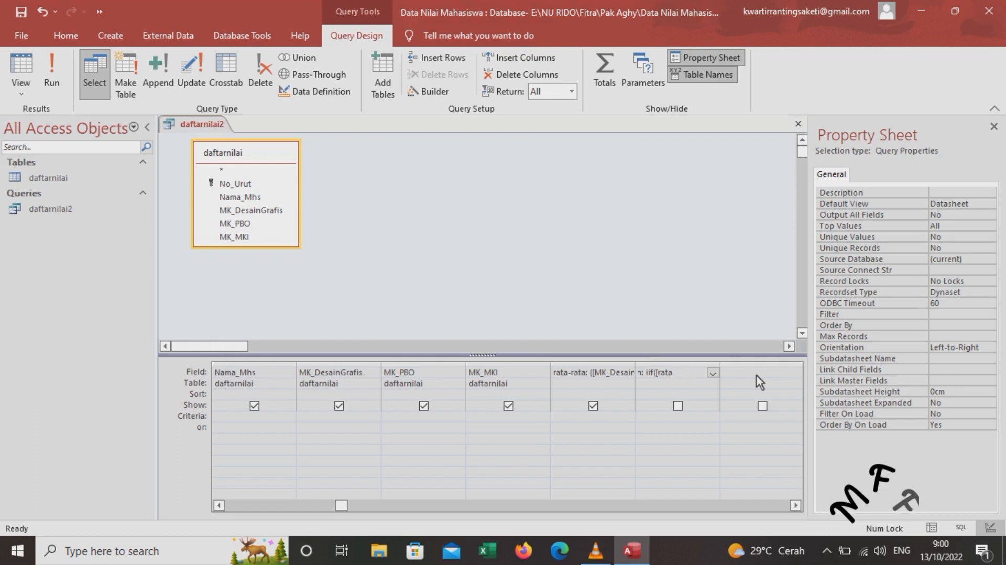
{"action": "type", "text": "-rata"}
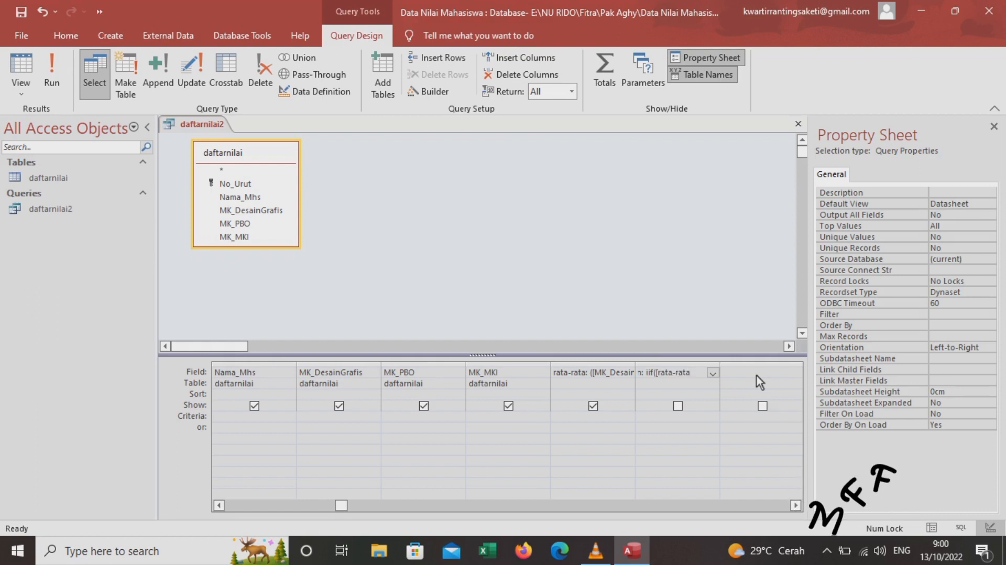
{"action": "type", "text": "]>="}
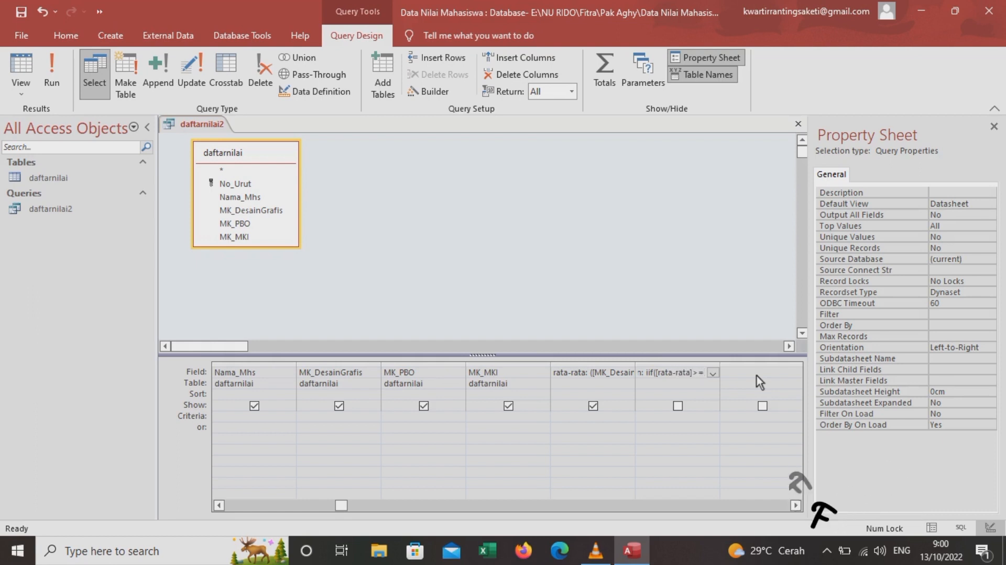
{"action": "type", "text": "65"}
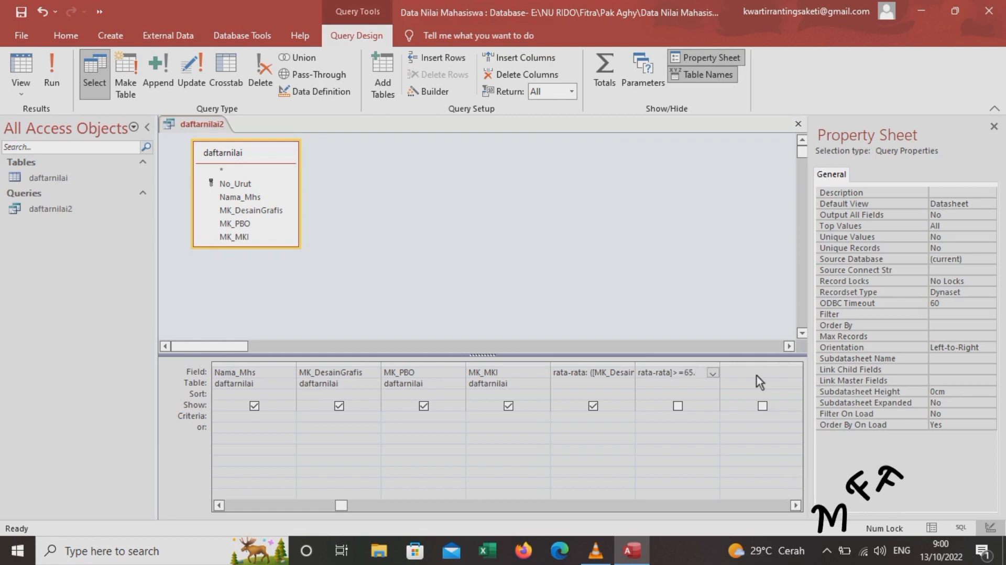
{"action": "type", "text": ";\""}
{"action": "key", "text": "Caps_Lock"}
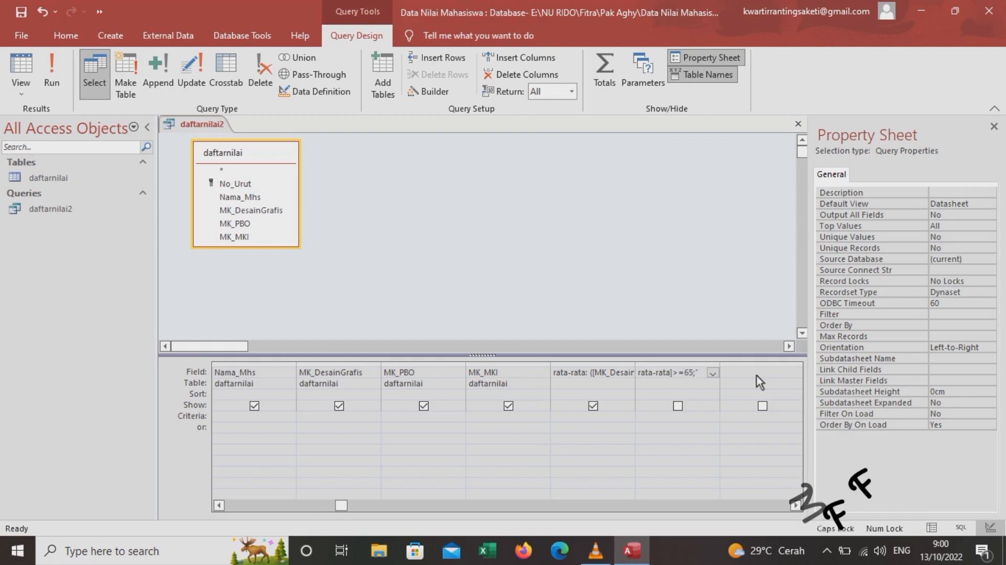
{"action": "type", "text": "LULUS"}
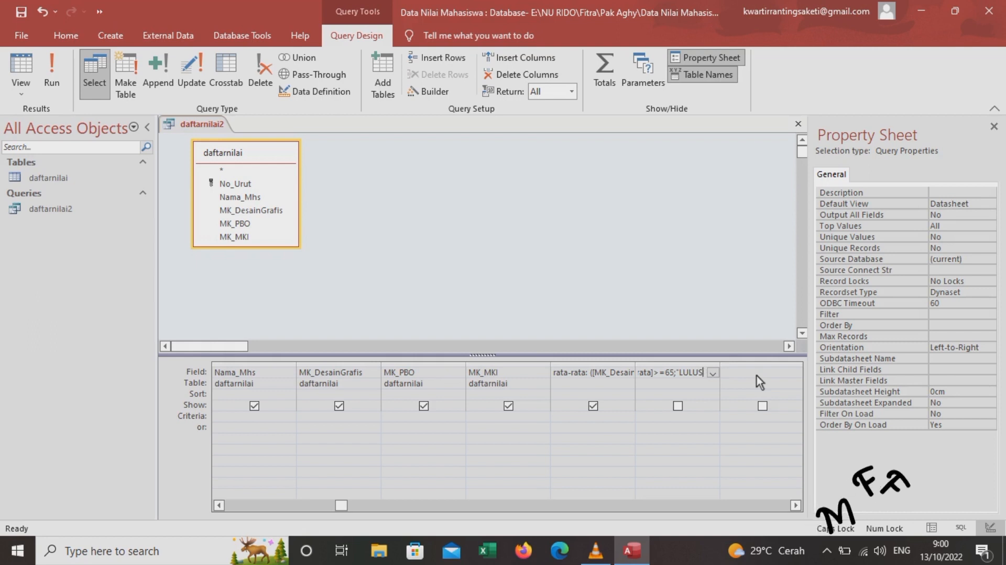
{"action": "type", "text": "\";\""}
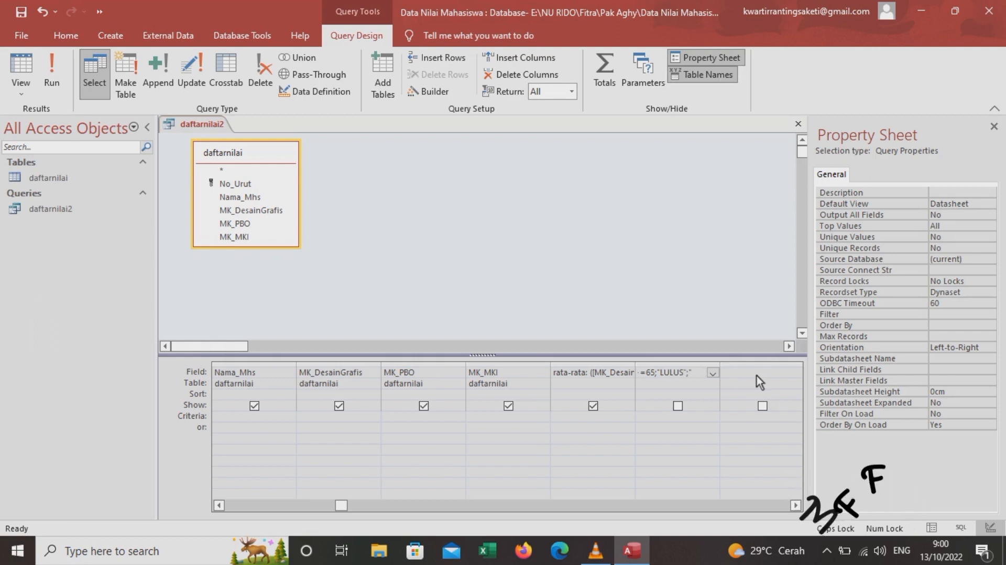
{"action": "type", "text": "TIDAK L"}
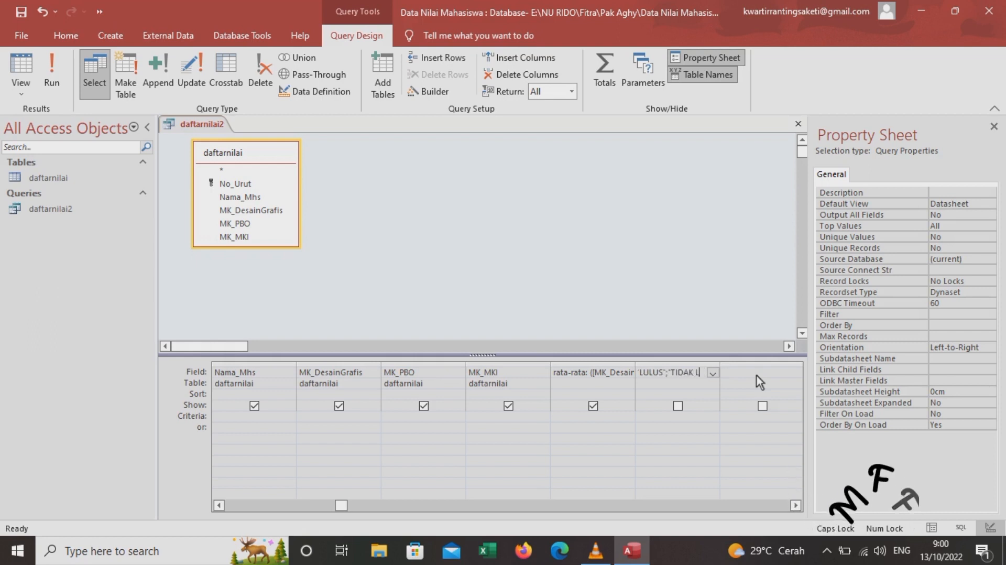
{"action": "type", "text": "ULUS"}
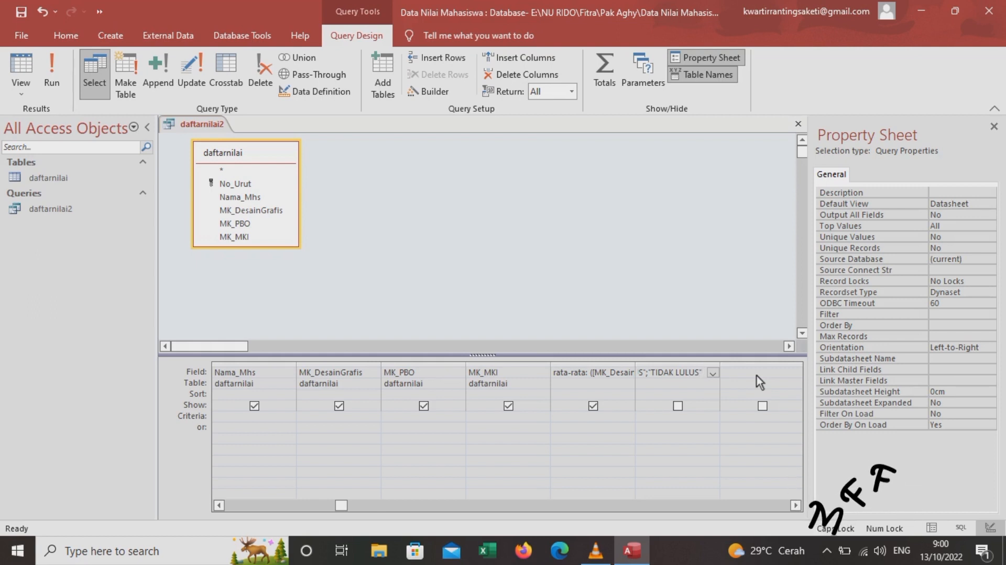
Show the keterangan column, then save and close the daftarnilai2 query
{"action": "left_click", "coordinate": [684, 404]}
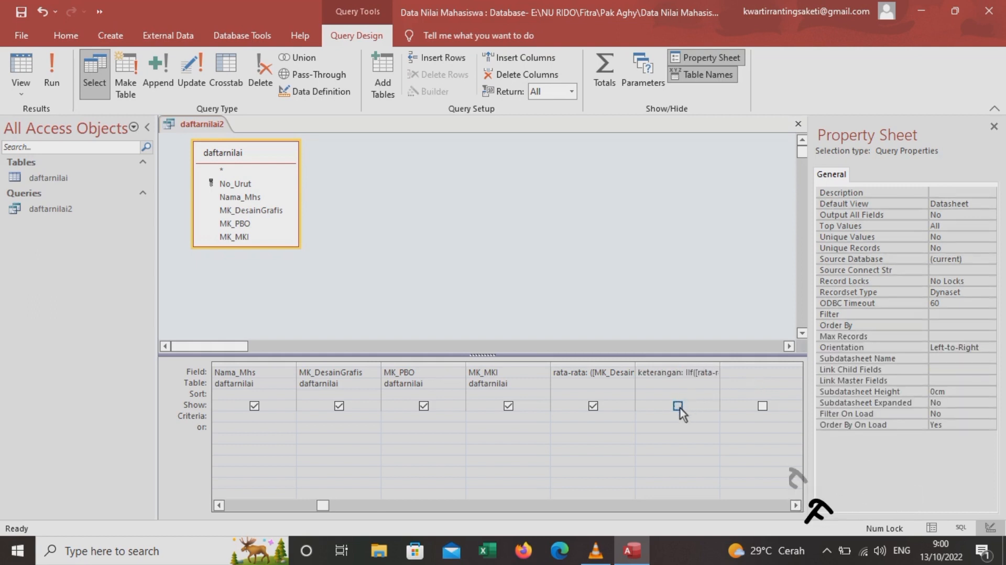
{"action": "left_click", "coordinate": [681, 408]}
{"action": "right_click", "coordinate": [220, 124]}
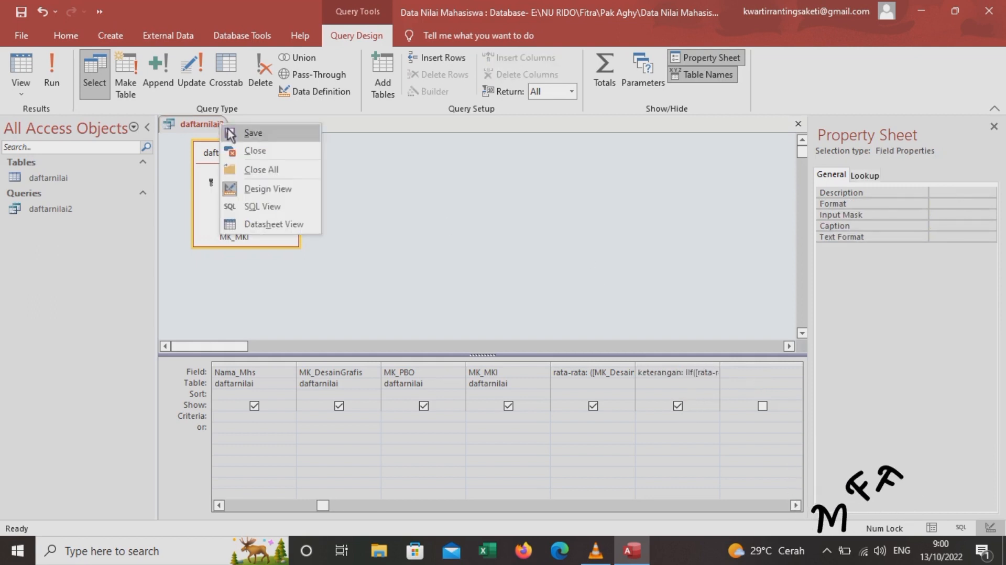
{"action": "key", "text": "Escape"}
{"action": "right_click", "coordinate": [209, 125]}
{"action": "left_click", "coordinate": [229, 143]}
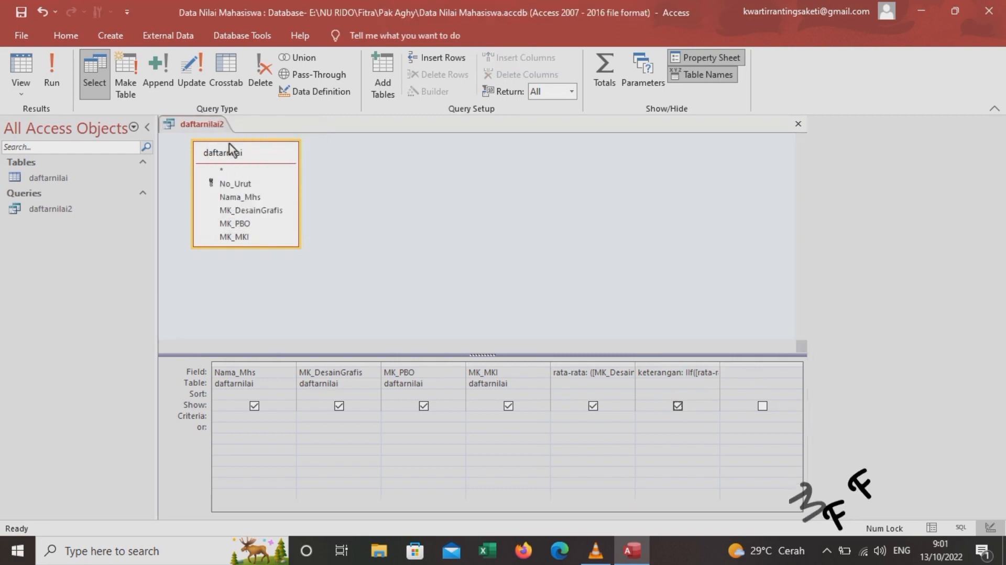
Build a columnar form from query daftarnilai2 with all its fields via Form Wizard
{"action": "left_click", "coordinate": [124, 32]}
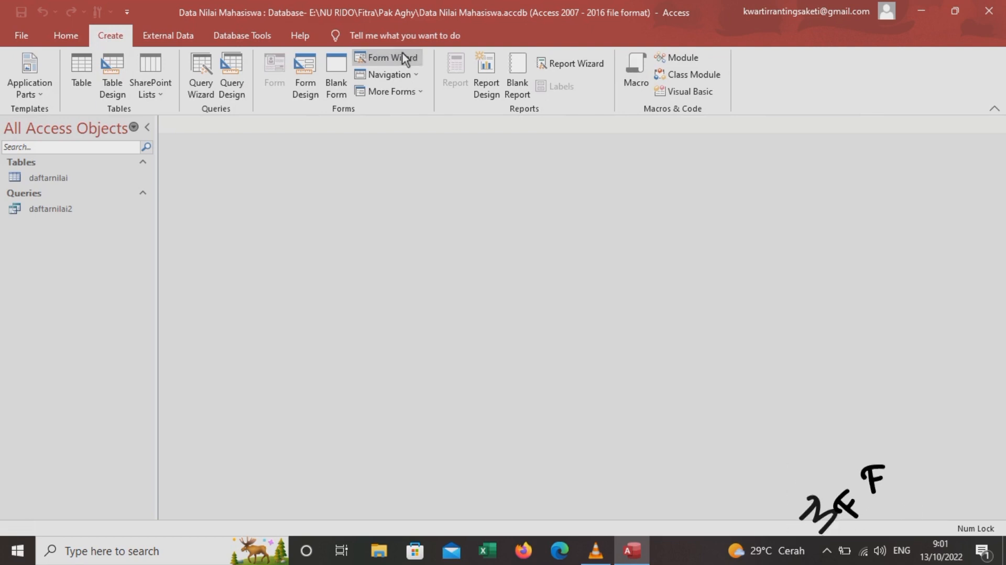
{"action": "left_click", "coordinate": [402, 55]}
{"action": "left_click", "coordinate": [518, 192]}
{"action": "left_click", "coordinate": [483, 215]}
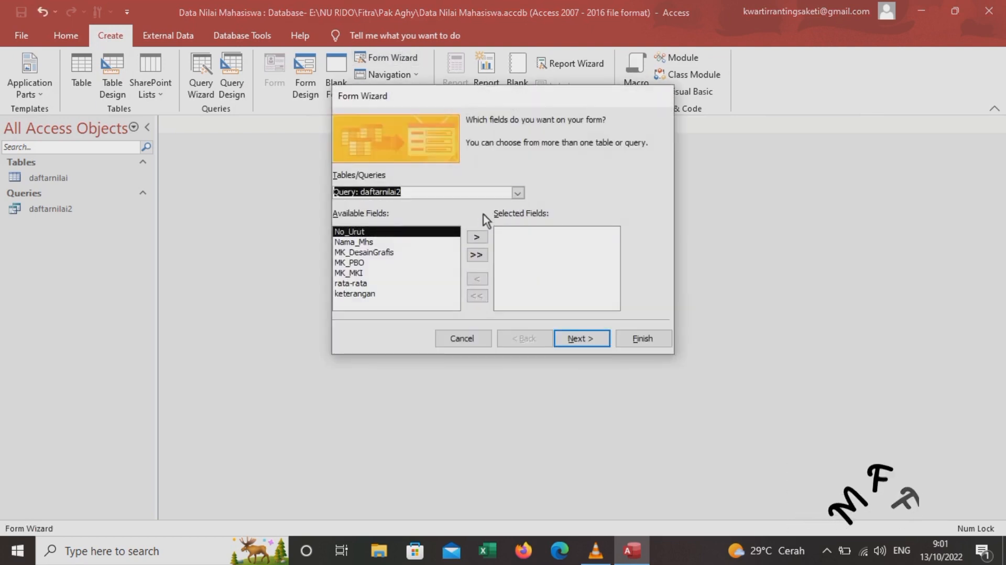
{"action": "left_click", "coordinate": [476, 255]}
{"action": "left_click", "coordinate": [565, 337]}
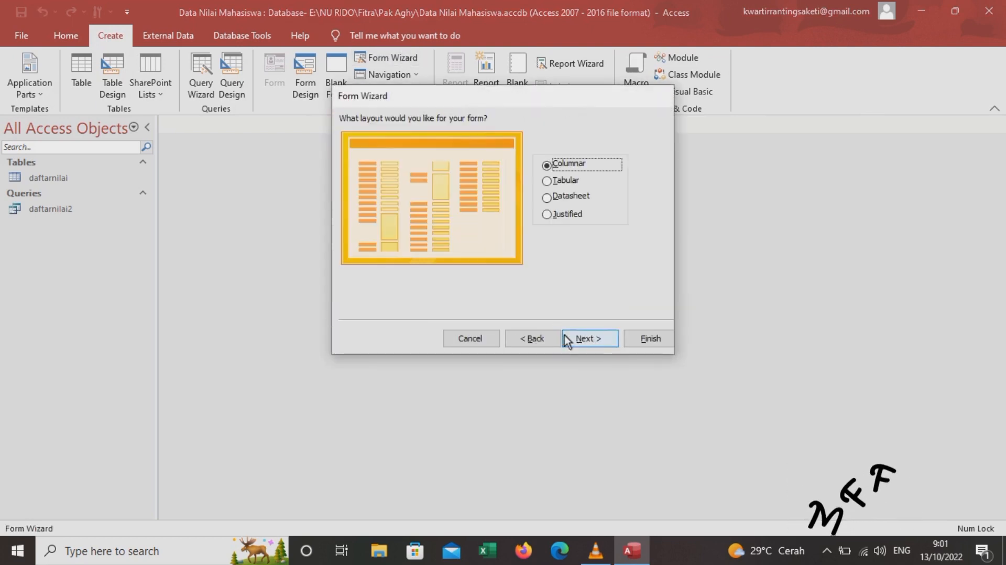
{"action": "left_click", "coordinate": [576, 339]}
{"action": "left_click", "coordinate": [632, 338]}
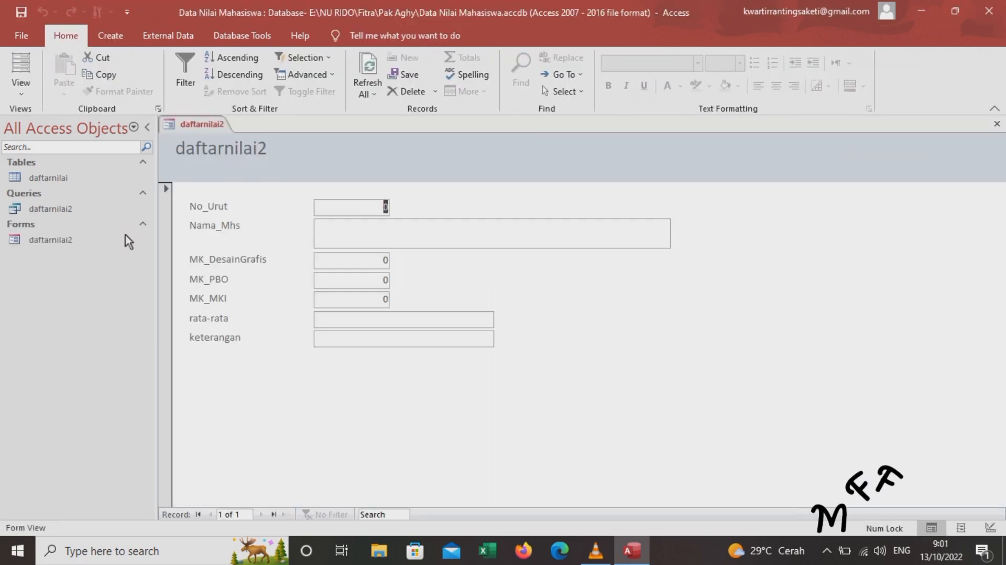
In Design view, change the form header title to 'Daftar Nilai'
{"action": "left_click", "coordinate": [21, 89]}
{"action": "left_click", "coordinate": [46, 178]}
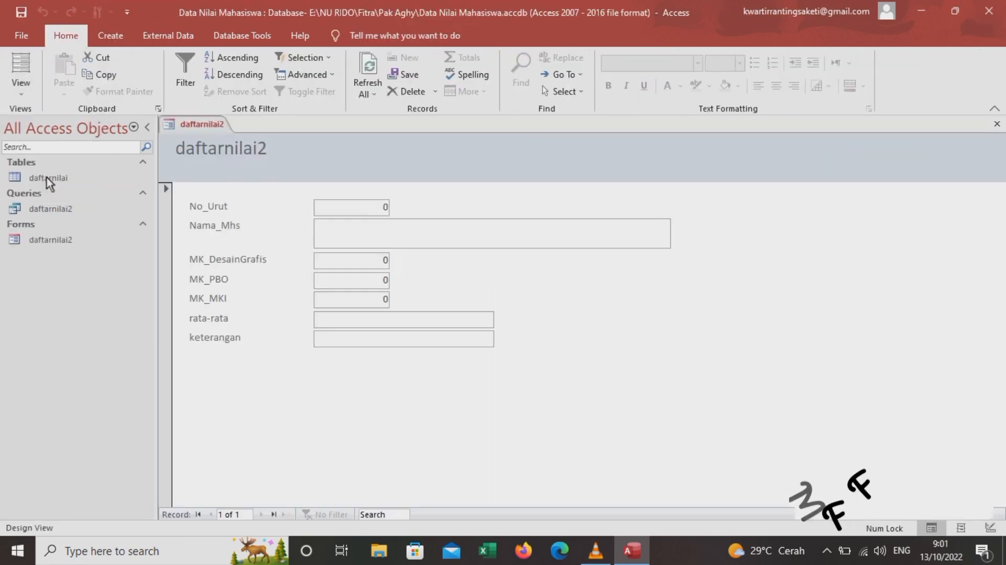
{"action": "left_click", "coordinate": [272, 184]}
{"action": "key", "text": "BackSpace"}
{"action": "key", "text": "BackSpace"}
{"action": "key", "text": "BackSpace"}
{"action": "key", "text": "BackSpace"}
{"action": "key", "text": "BackSpace"}
{"action": "key", "text": "BackSpace"}
{"action": "key", "text": "BackSpace"}
{"action": "key", "text": "BackSpace"}
{"action": "key", "text": "BackSpace"}
{"action": "key", "text": "BackSpace"}
{"action": "key", "text": "BackSpace"}
{"action": "key", "text": "BackSpace"}
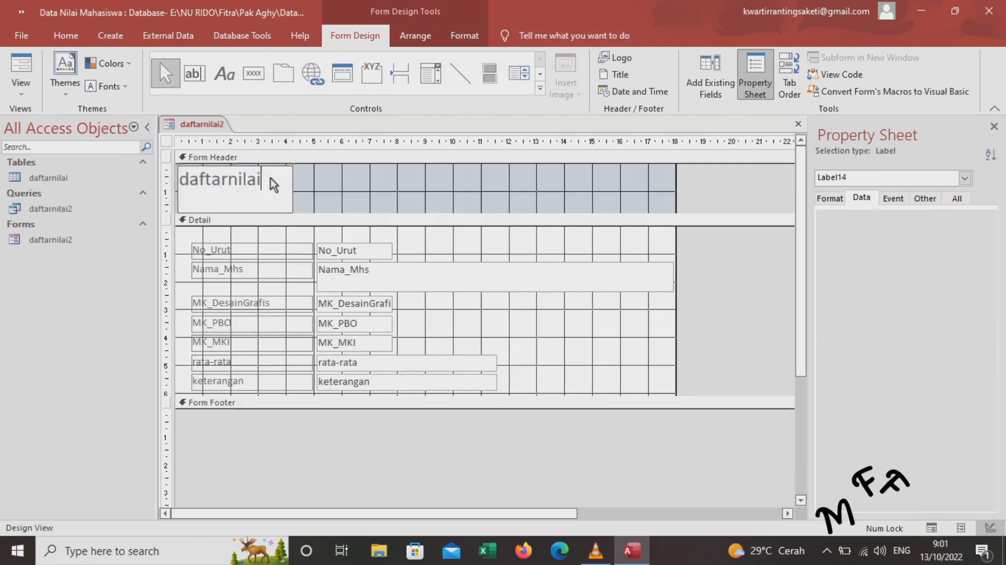
{"action": "key", "text": "Caps_Lock"}
{"action": "type", "text": "D"}
{"action": "key", "text": "Caps_Lock"}
{"action": "type", "text": "aftar Nilai"}
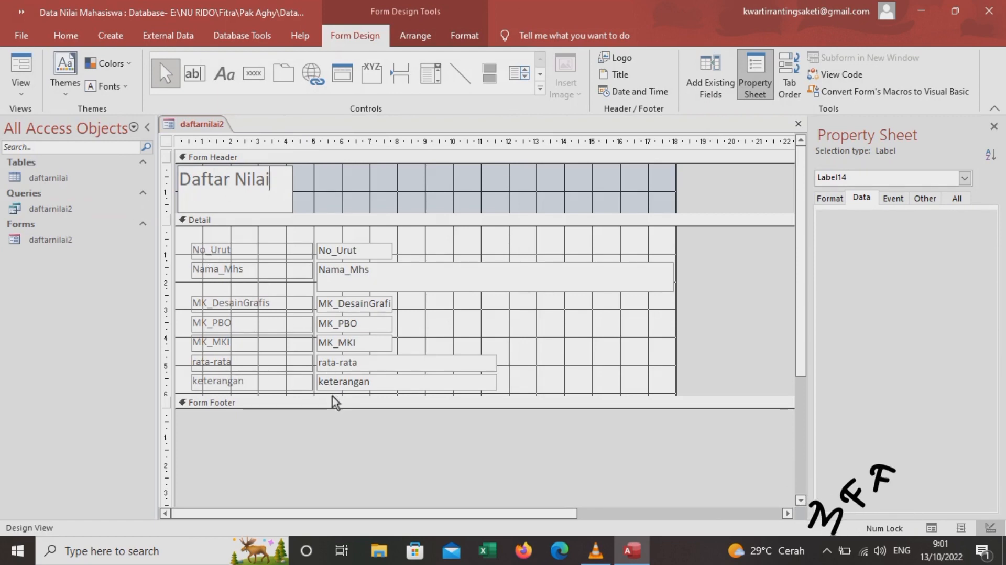
Make the Detail section taller and widen the form's design area
{"action": "left_click_drag", "start_coordinate": [334, 402], "coordinate": [338, 491]}
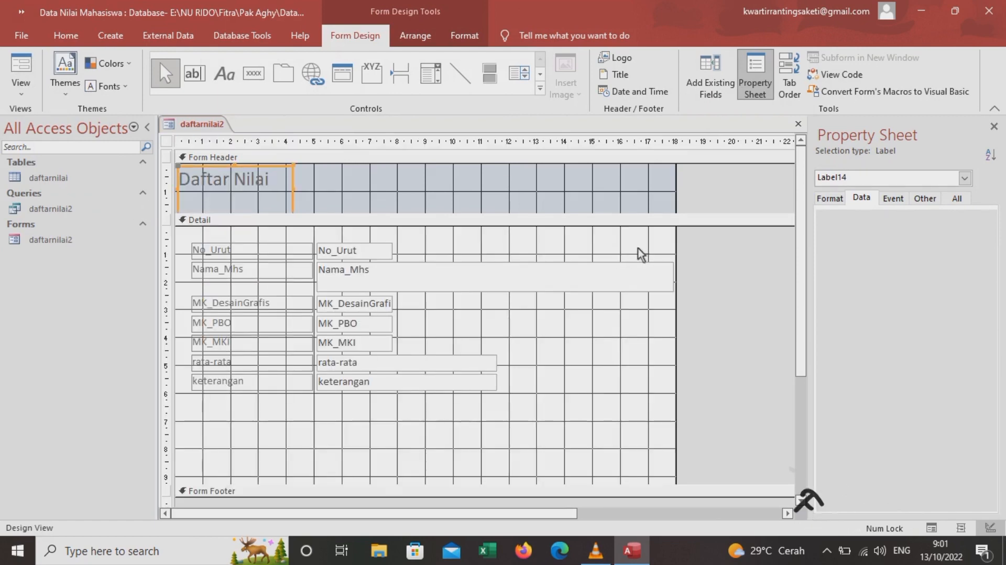
{"action": "left_click_drag", "start_coordinate": [675, 249], "coordinate": [727, 256]}
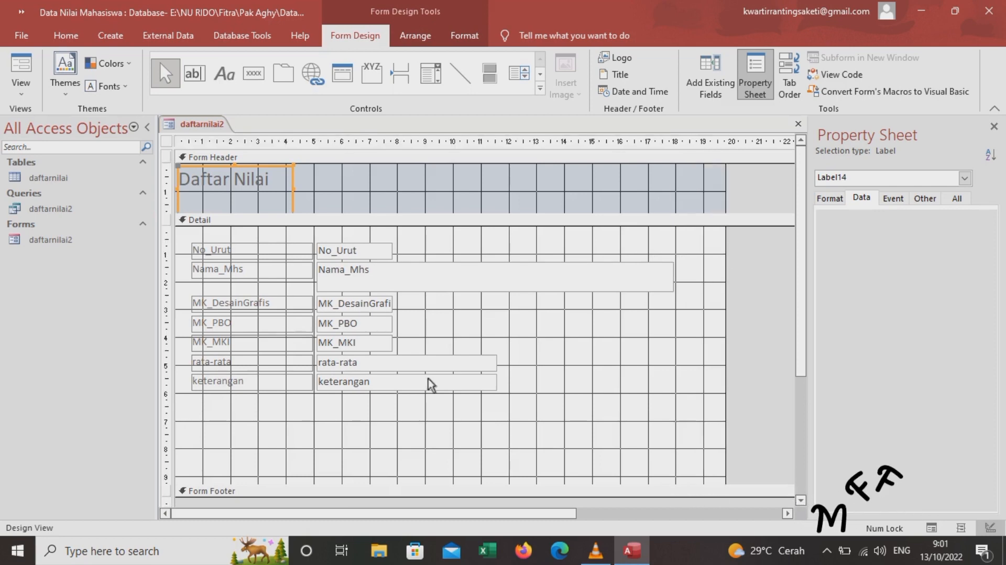
{"action": "left_click", "coordinate": [254, 74]}
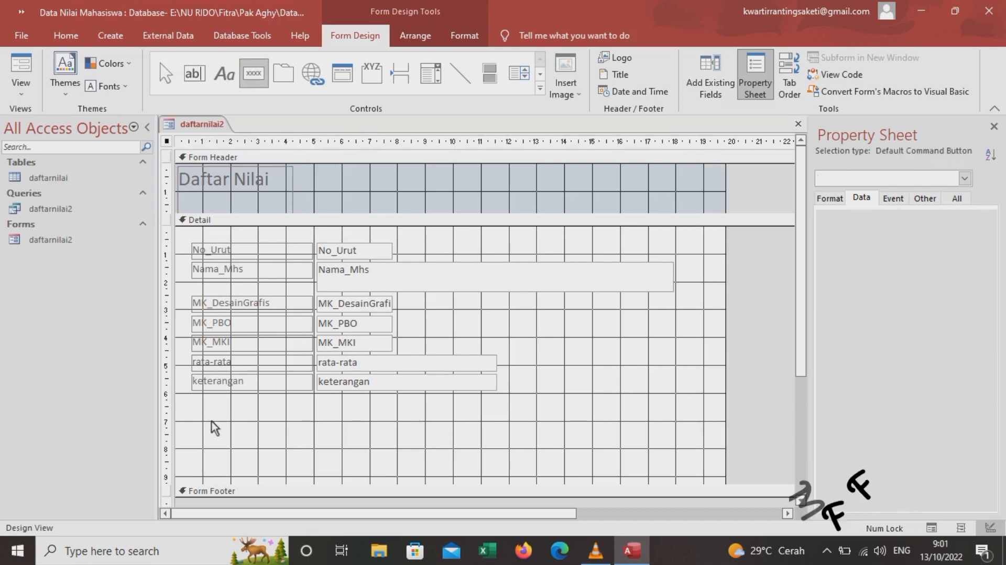
Add a Save Record button captioned 'Simpan' below the fields
{"action": "left_click_drag", "start_coordinate": [211, 421], "coordinate": [259, 441]}
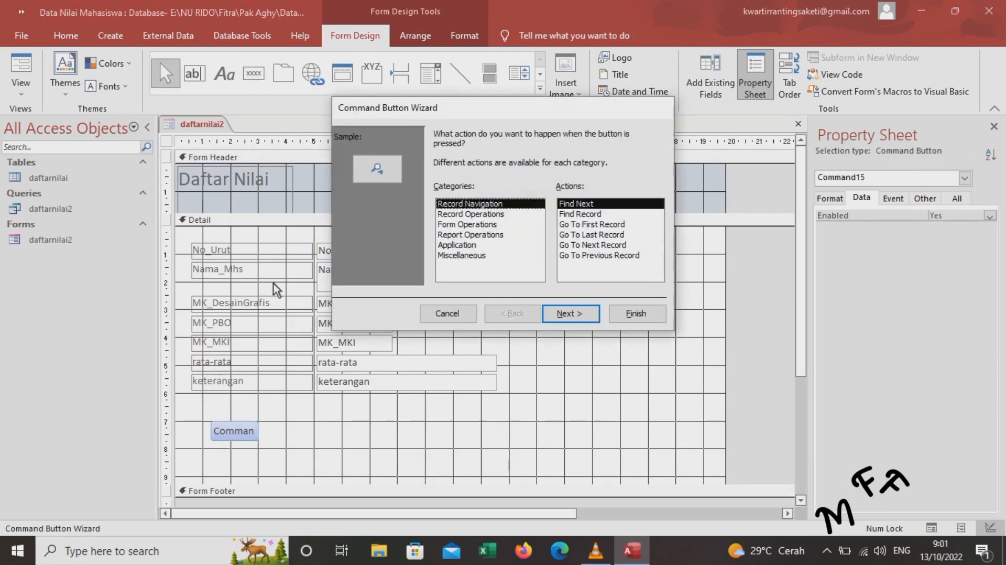
{"action": "left_click", "coordinate": [537, 215]}
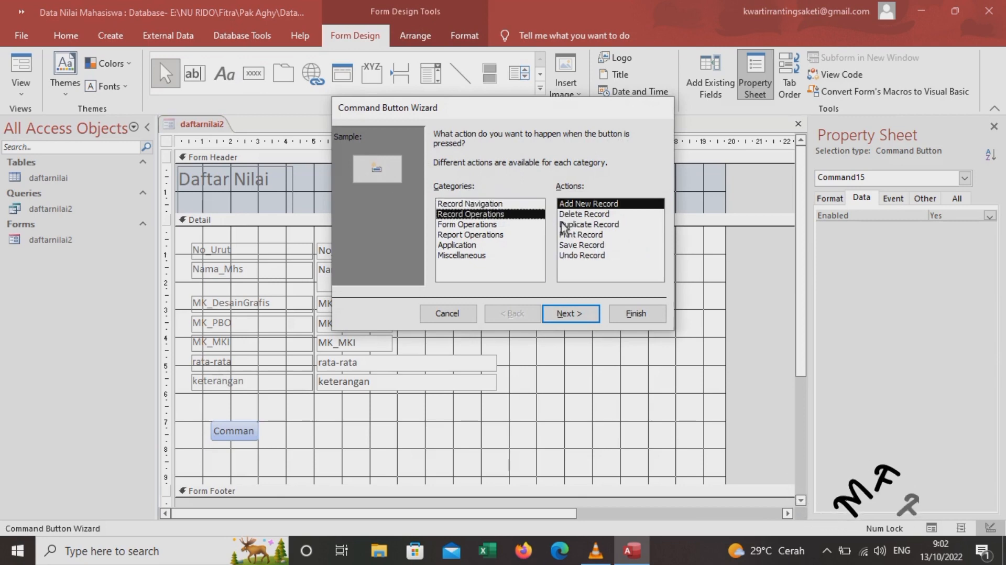
{"action": "left_click", "coordinate": [585, 245]}
{"action": "left_click", "coordinate": [587, 313]}
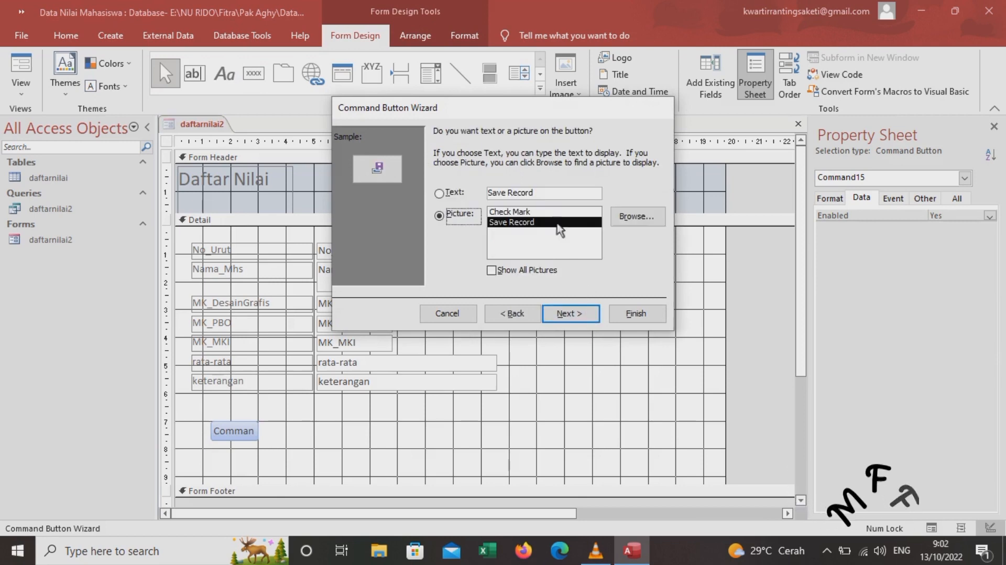
{"action": "key", "text": "BackSpace"}
{"action": "key", "text": "BackSpace"}
{"action": "key", "text": "BackSpace"}
{"action": "key", "text": "BackSpace"}
{"action": "key", "text": "BackSpace"}
{"action": "key", "text": "BackSpace"}
{"action": "key", "text": "BackSpace"}
{"action": "key", "text": "BackSpace"}
{"action": "key", "text": "BackSpace"}
{"action": "key", "text": "BackSpace"}
{"action": "key", "text": "BackSpace"}
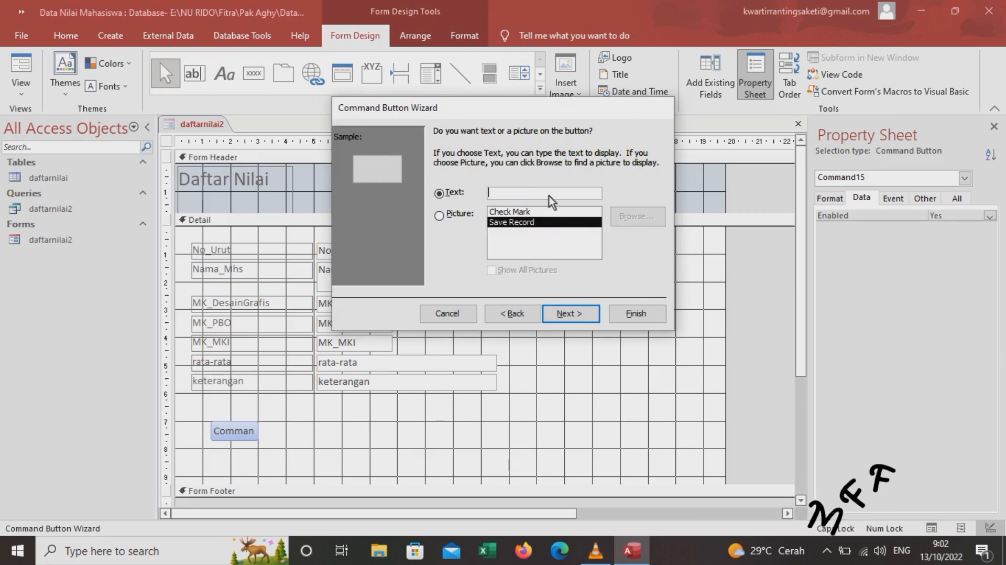
{"action": "type", "text": "Simpan"}
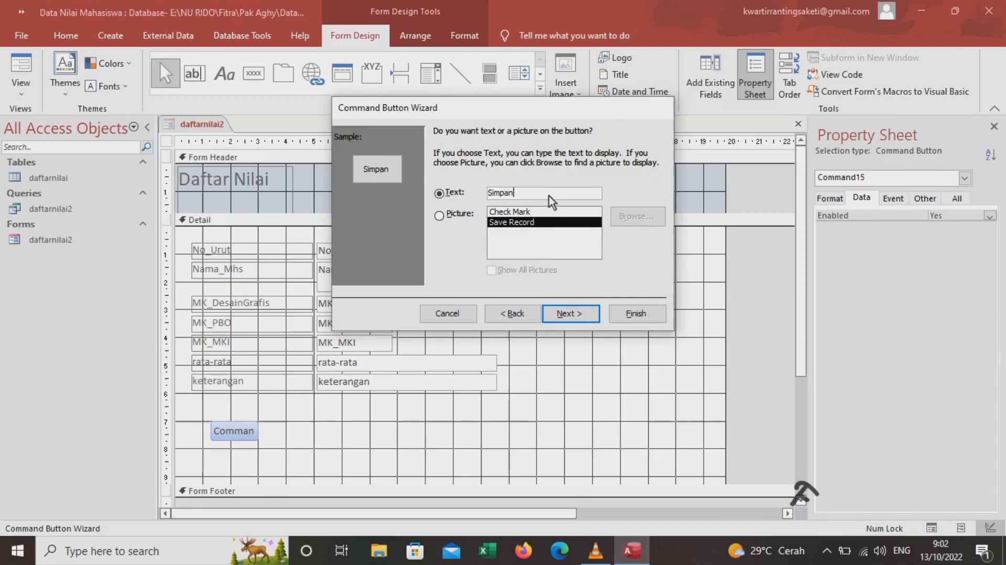
{"action": "left_click", "coordinate": [577, 313]}
{"action": "left_click", "coordinate": [634, 314]}
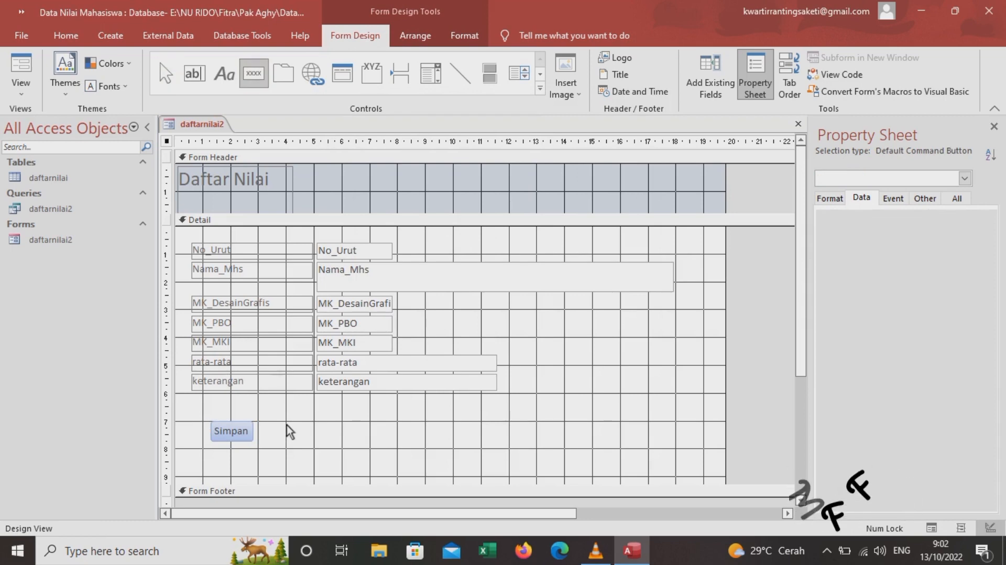
Add an Add New Record button captioned 'Tambah' beside Simpan
{"action": "left_click_drag", "start_coordinate": [286, 424], "coordinate": [339, 441]}
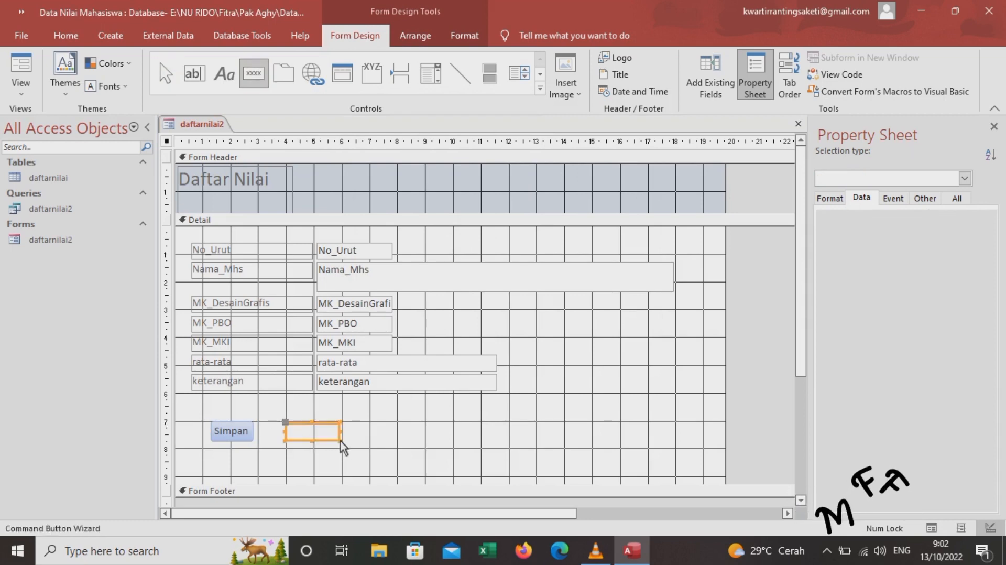
{"action": "left_click", "coordinate": [499, 214]}
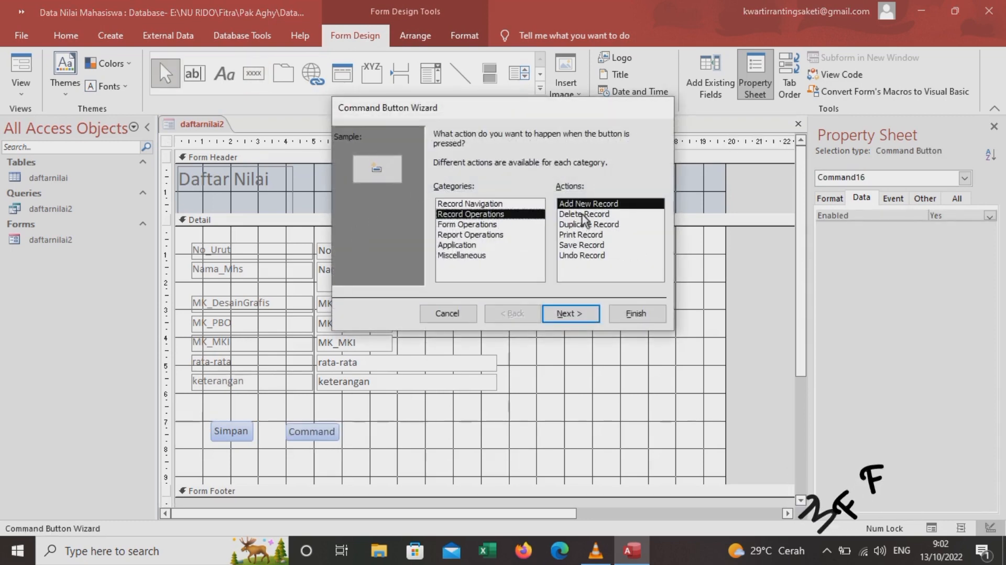
{"action": "left_click", "coordinate": [577, 314]}
{"action": "left_click", "coordinate": [548, 195]}
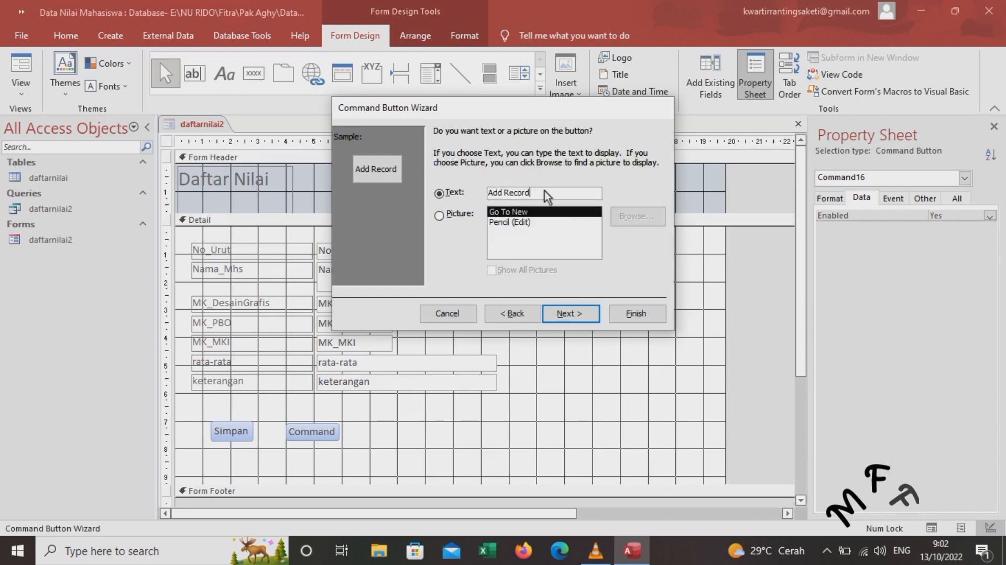
{"action": "key", "text": "BackSpace"}
{"action": "key", "text": "BackSpace"}
{"action": "key", "text": "BackSpace"}
{"action": "key", "text": "BackSpace"}
{"action": "key", "text": "BackSpace"}
{"action": "key", "text": "BackSpace"}
{"action": "key", "text": "BackSpace"}
{"action": "key", "text": "BackSpace"}
{"action": "key", "text": "BackSpace"}
{"action": "key", "text": "BackSpace"}
{"action": "type", "text": "Tambah"}
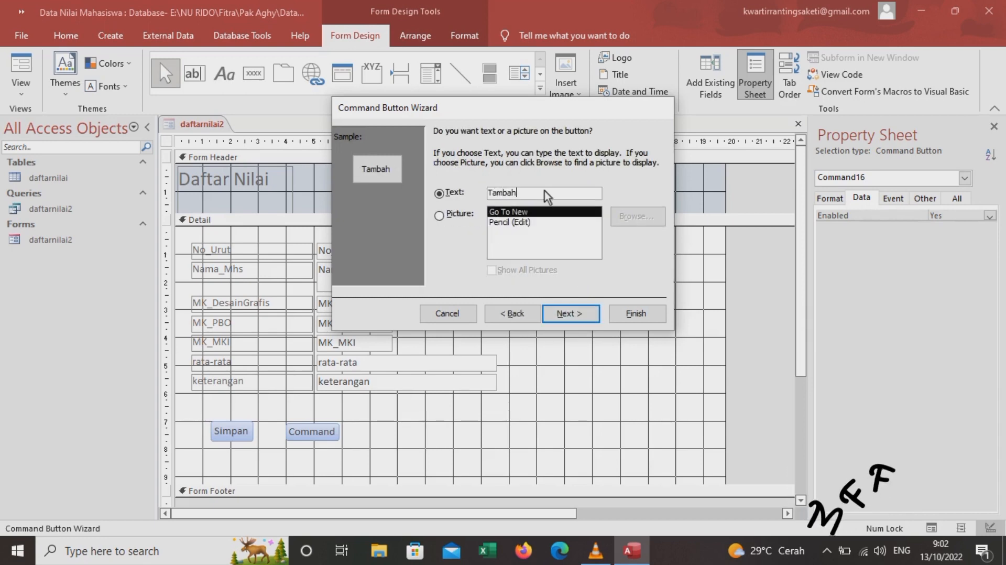
{"action": "left_click", "coordinate": [592, 314]}
{"action": "left_click", "coordinate": [632, 314]}
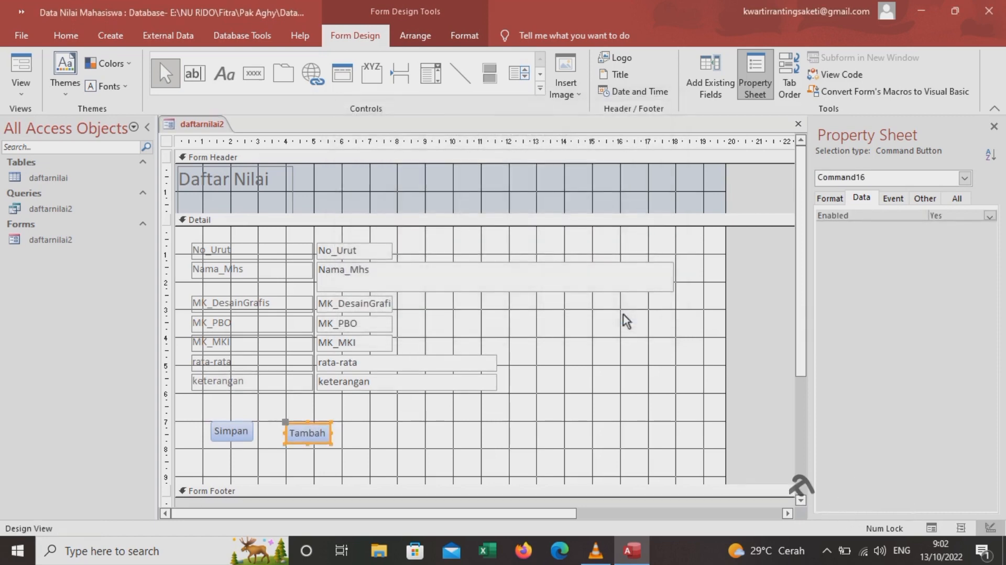
{"action": "double_click", "coordinate": [74, 241]}
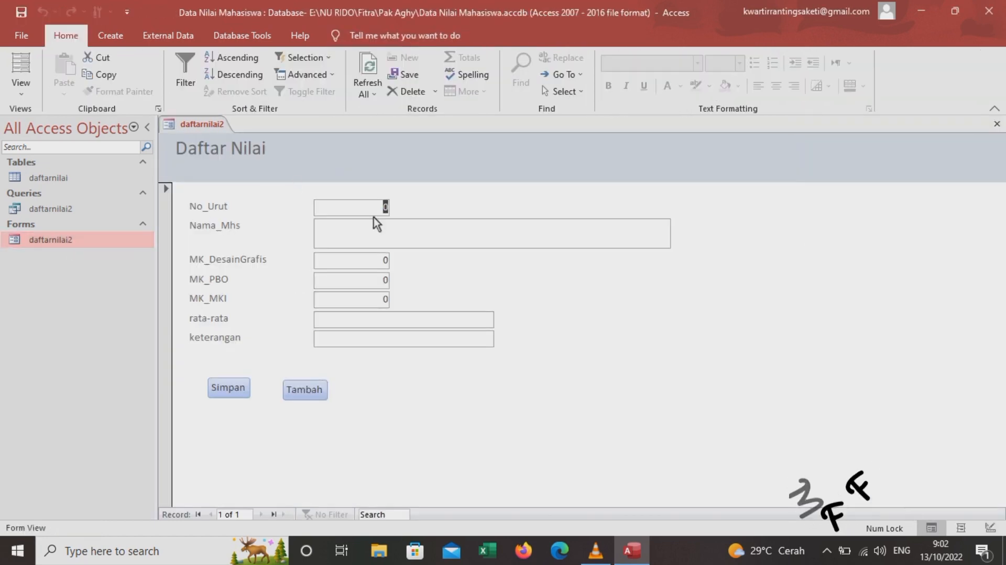
Enter No_Urut 60, the student's full name, and MK_DesainGrafis grade 90
{"action": "type", "text": "60"}
{"action": "left_click", "coordinate": [378, 235]}
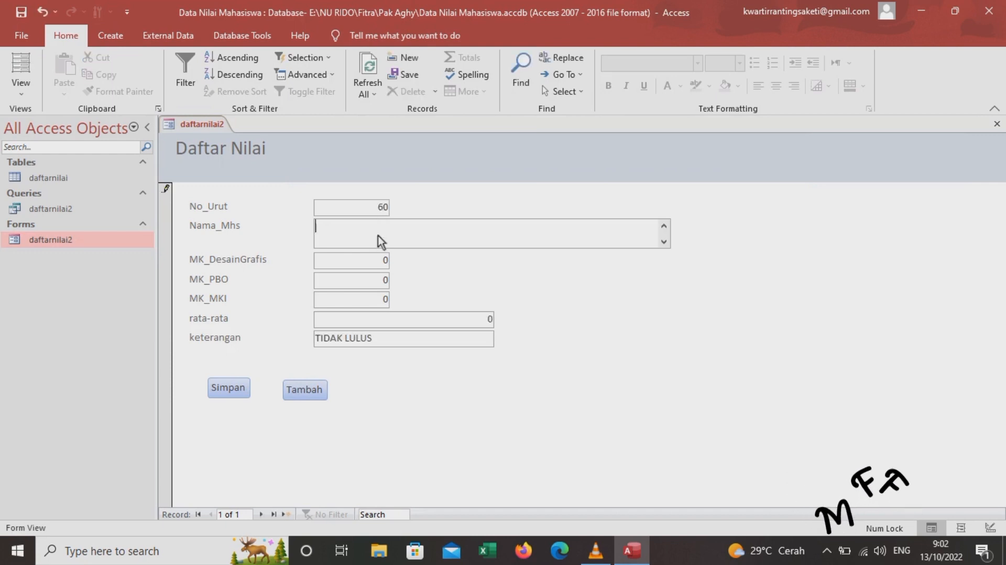
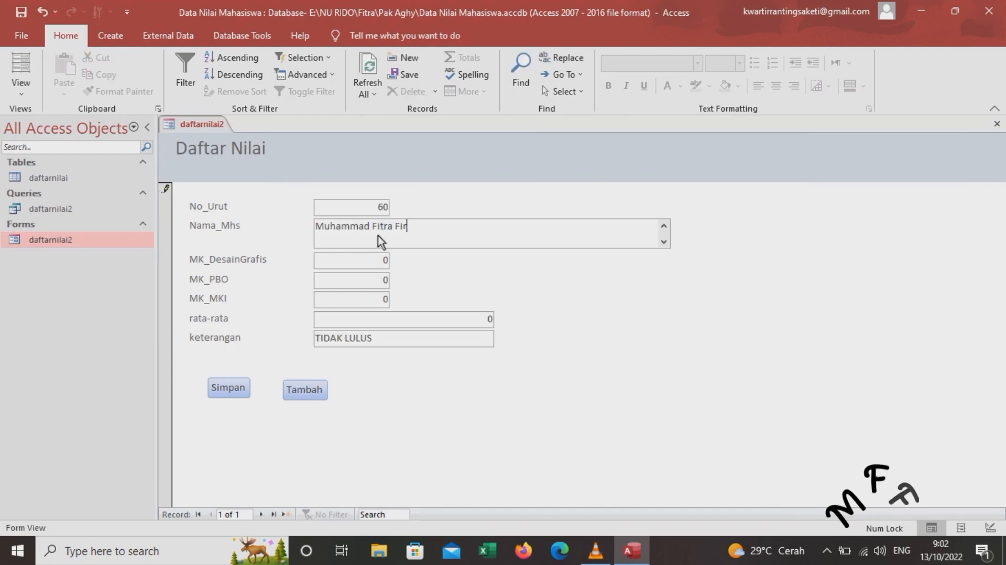
{"action": "left_click", "coordinate": [389, 262]}
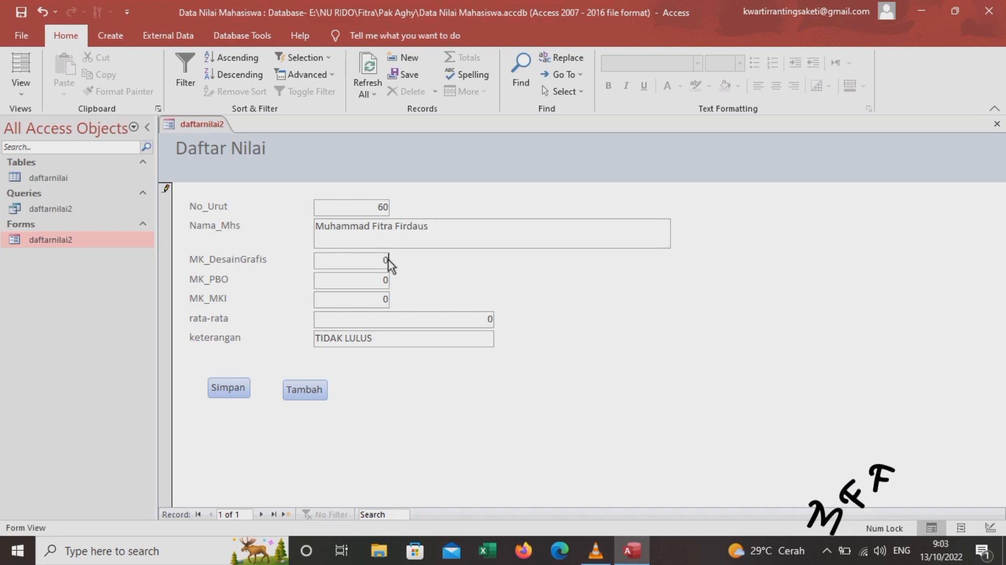
{"action": "key", "text": "BackSpace"}
{"action": "type", "text": "90"}
Enter MK_PBO 85, store the record with Tambah, and check the table and query
{"action": "left_click", "coordinate": [389, 281]}
{"action": "key", "text": "BackSpace"}
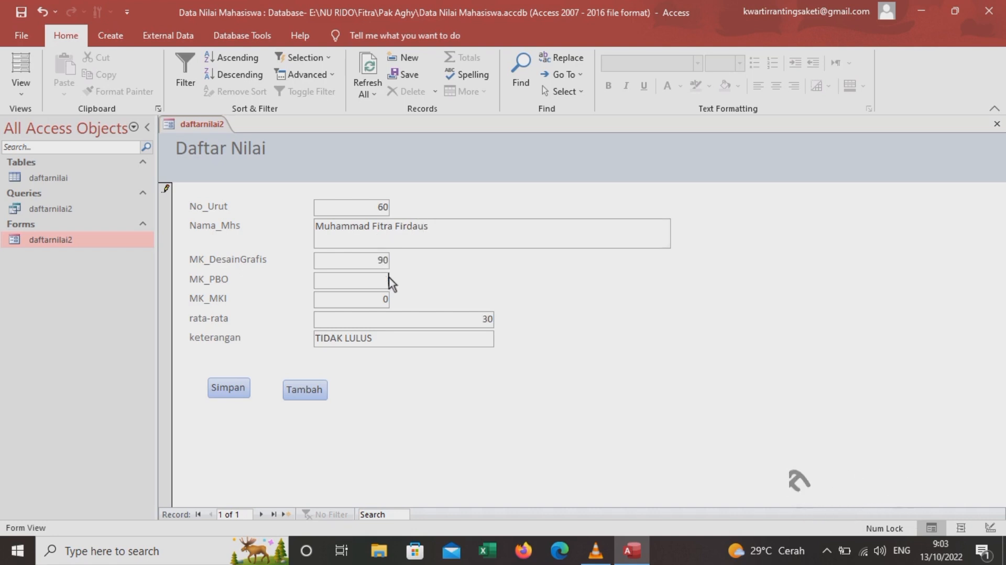
{"action": "type", "text": "85"}
{"action": "left_click", "coordinate": [388, 299]}
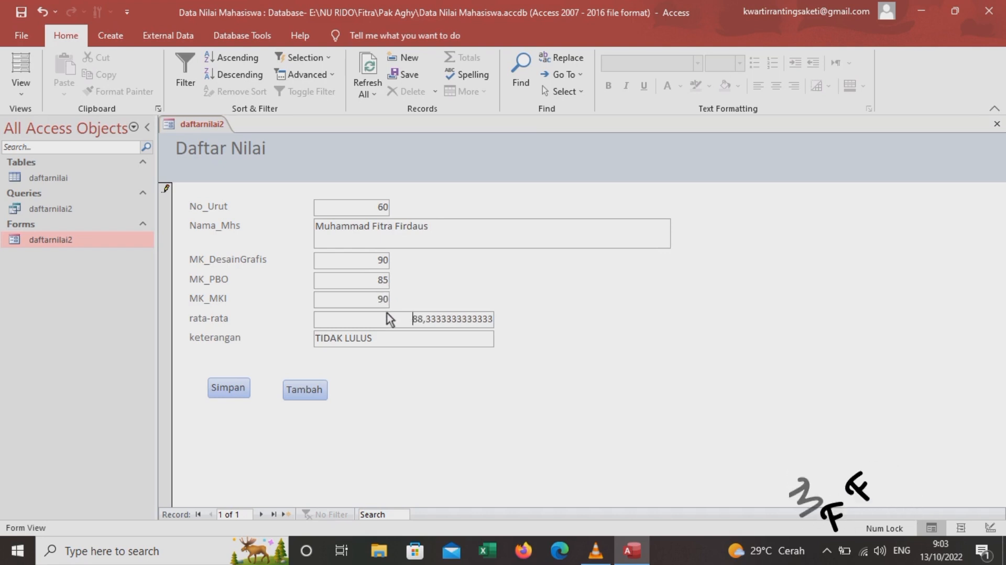
{"action": "left_click", "coordinate": [322, 391]}
{"action": "double_click", "coordinate": [72, 181]}
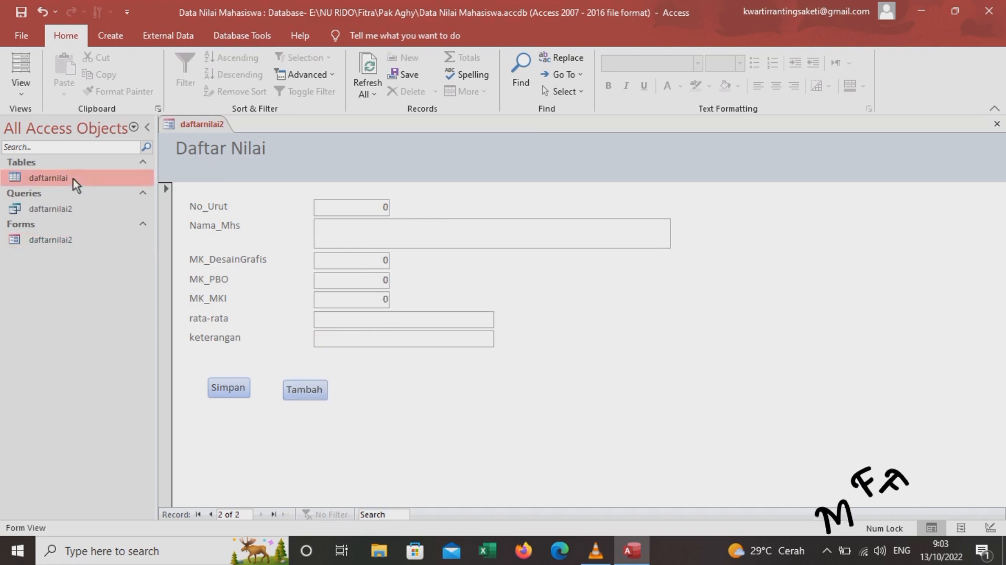
{"action": "double_click", "coordinate": [59, 210]}
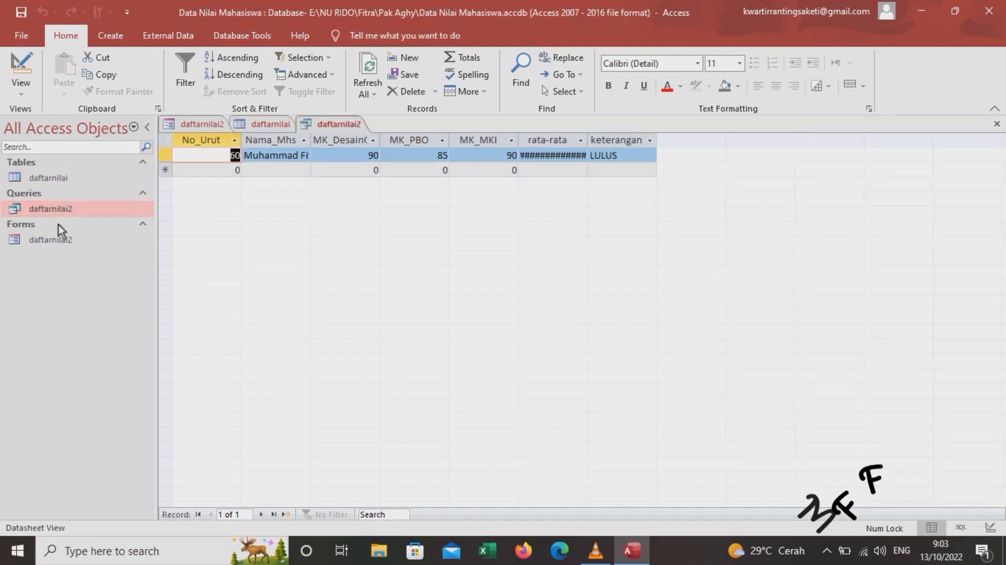